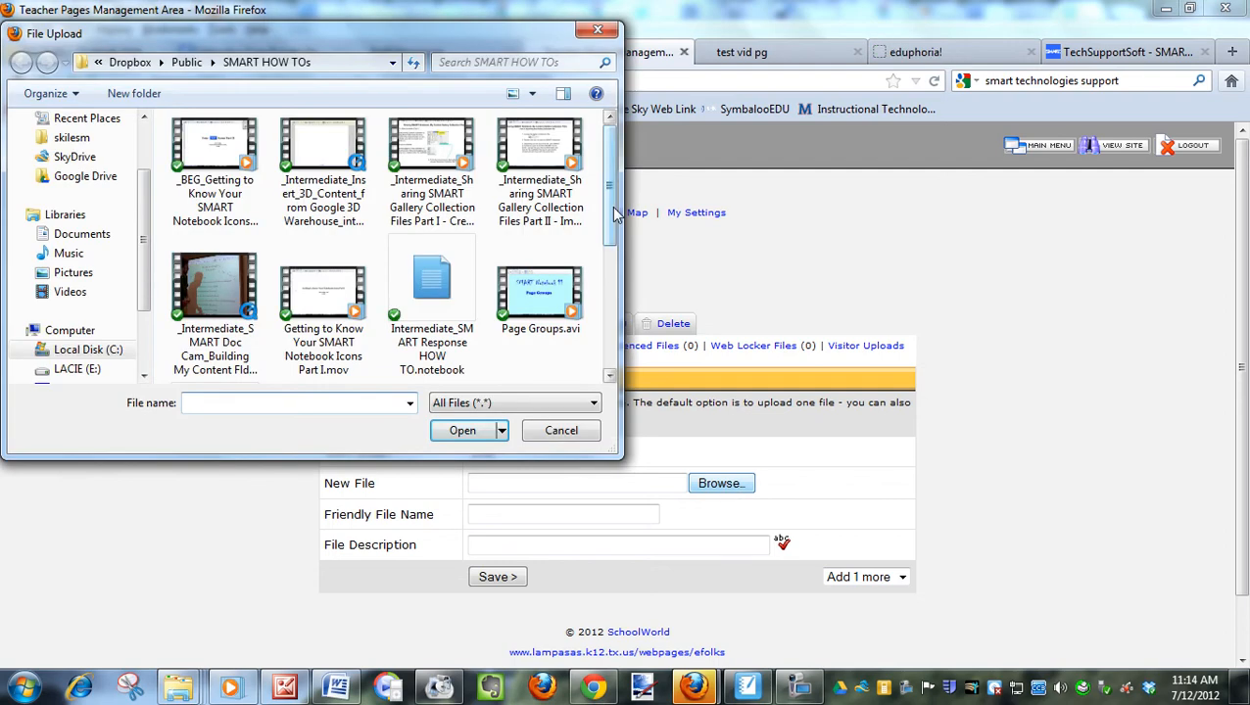
Choose Themes.avi from the SMART HOW TOs folder as the new file to upload to the test vid pg page
drag(615, 218, 601, 343)
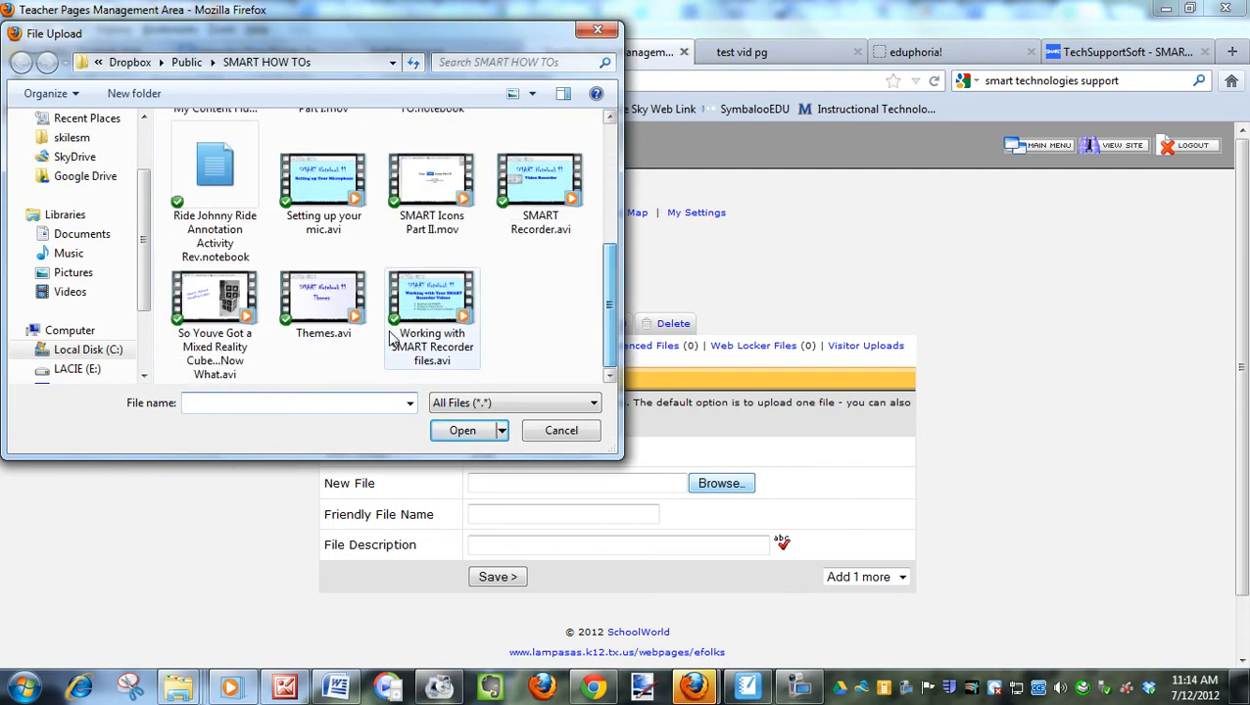
double_click(318, 304)
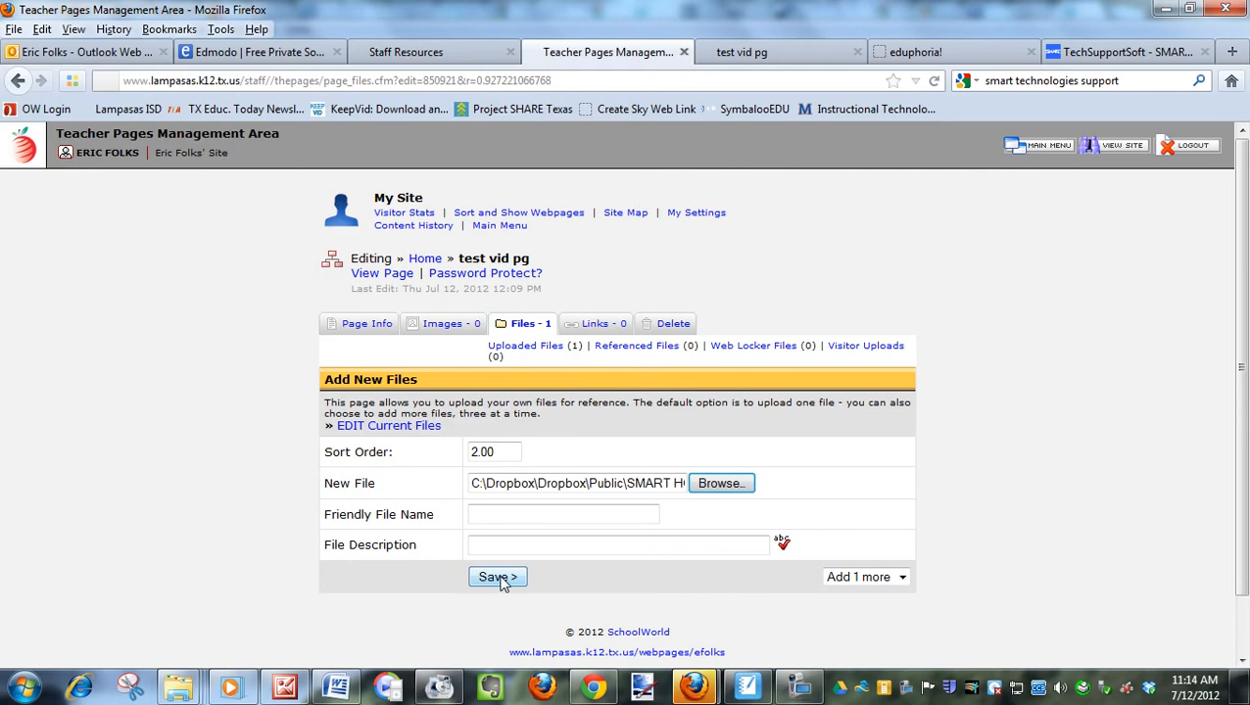
click(628, 542)
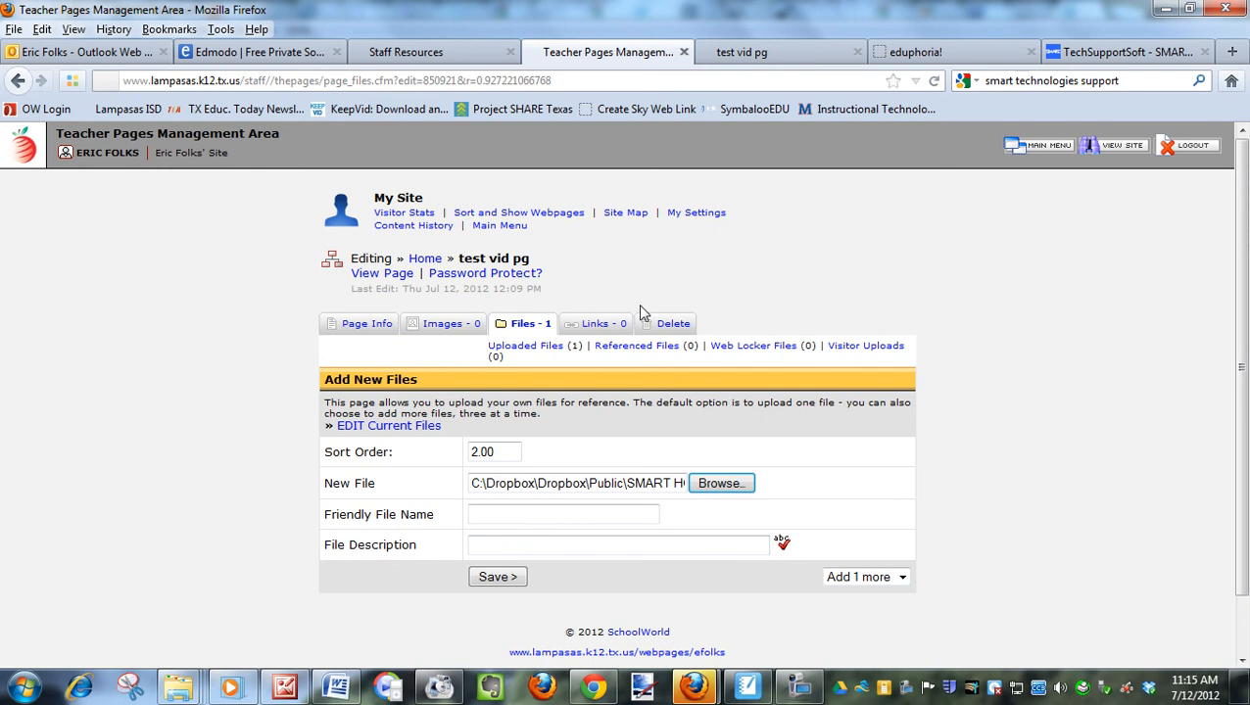
Check the School World Web Locker size limit and the recommended file size in the Word document Maximum File Sizes.docx
click(336, 686)
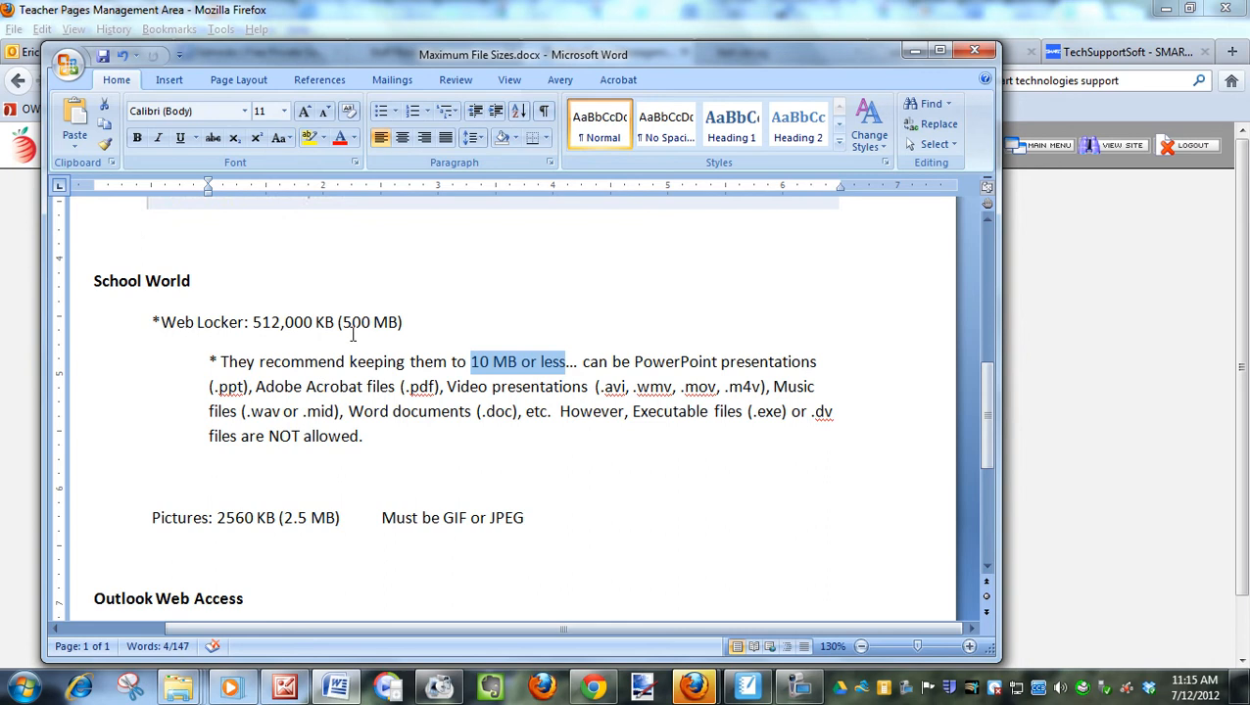
drag(343, 324, 399, 325)
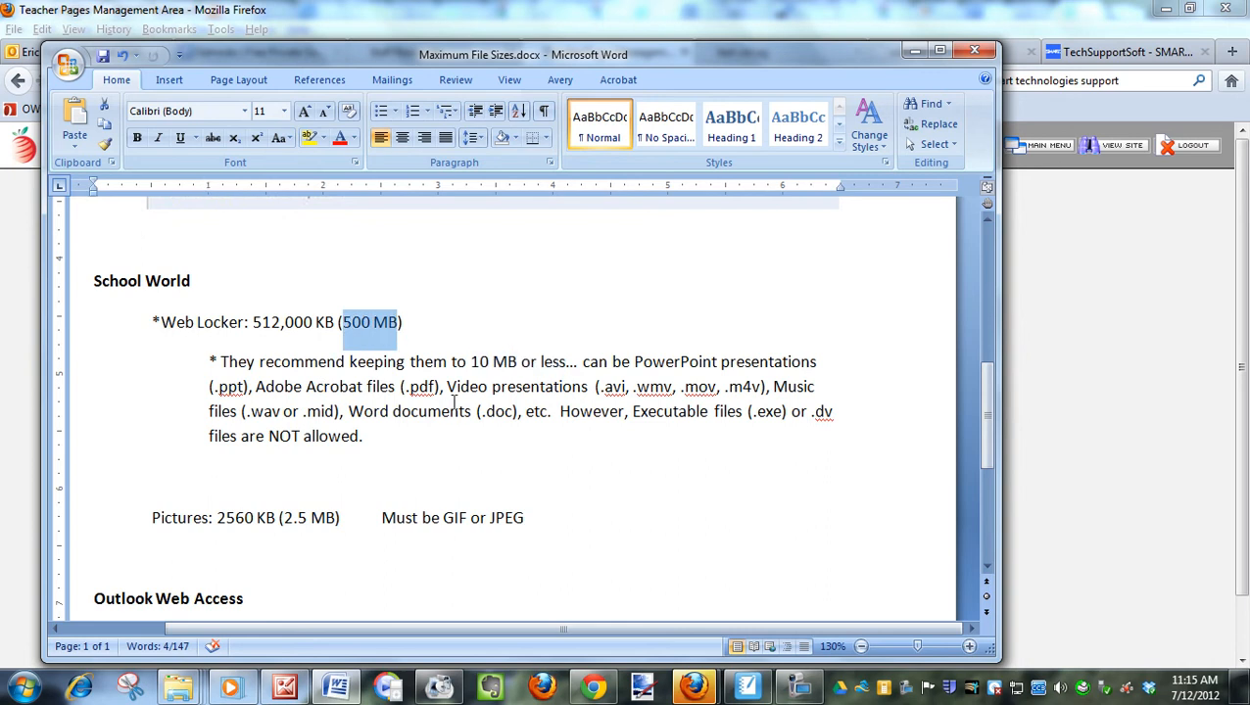
drag(471, 362, 517, 363)
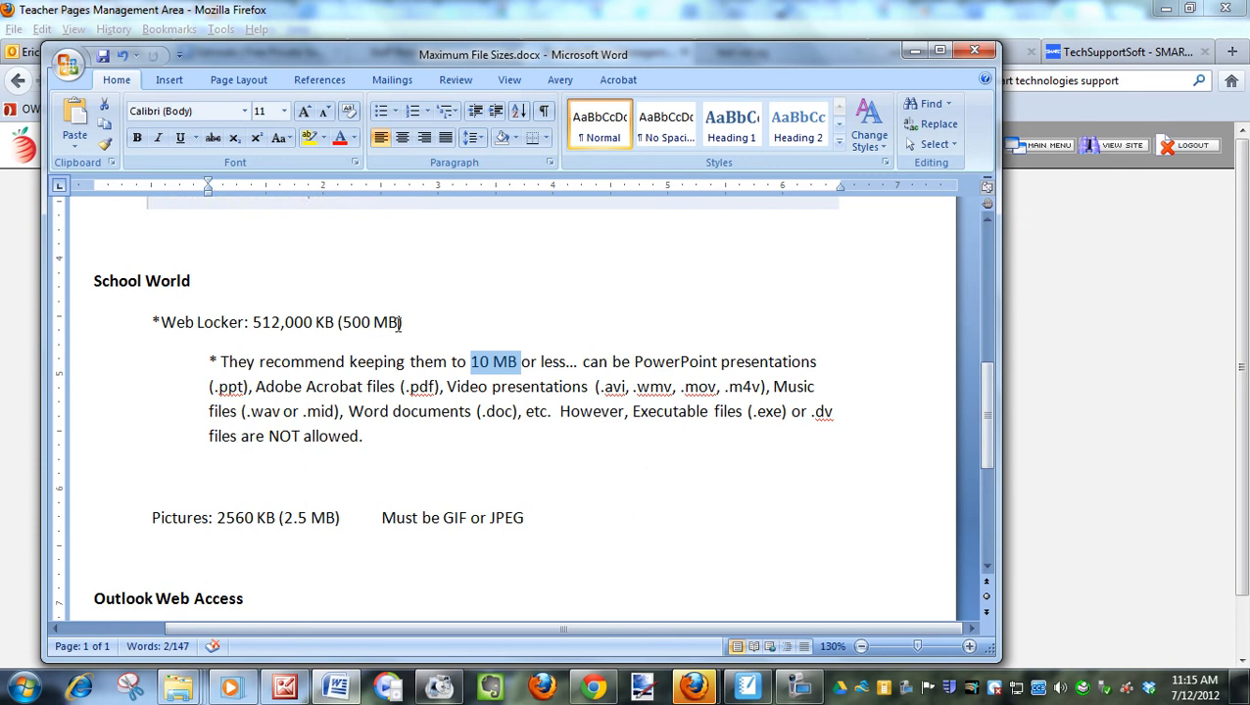
drag(402, 324, 339, 321)
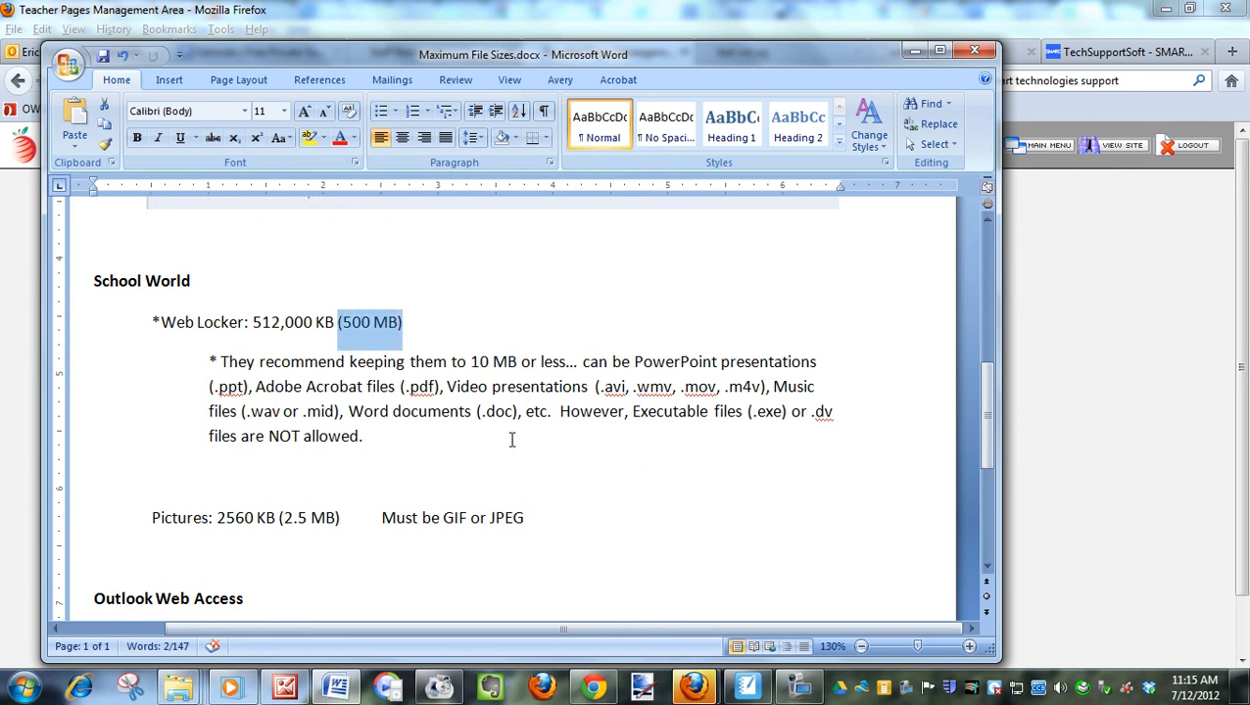
drag(471, 363, 517, 362)
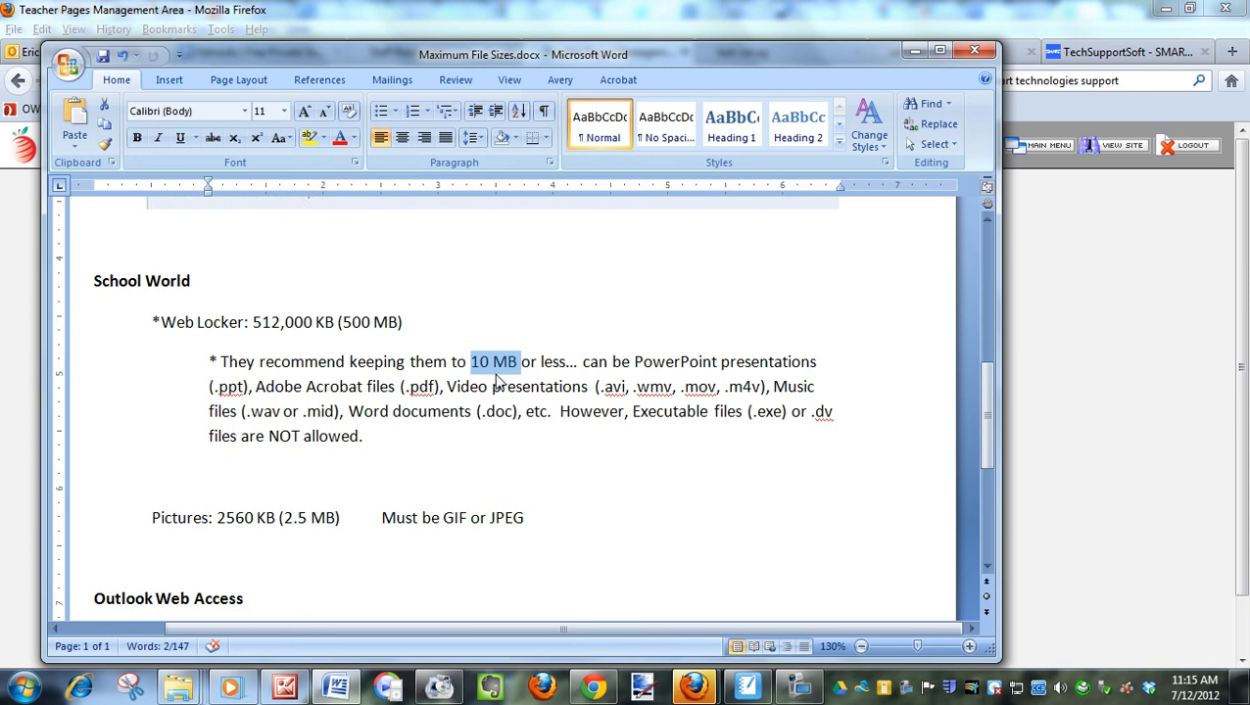
click(913, 50)
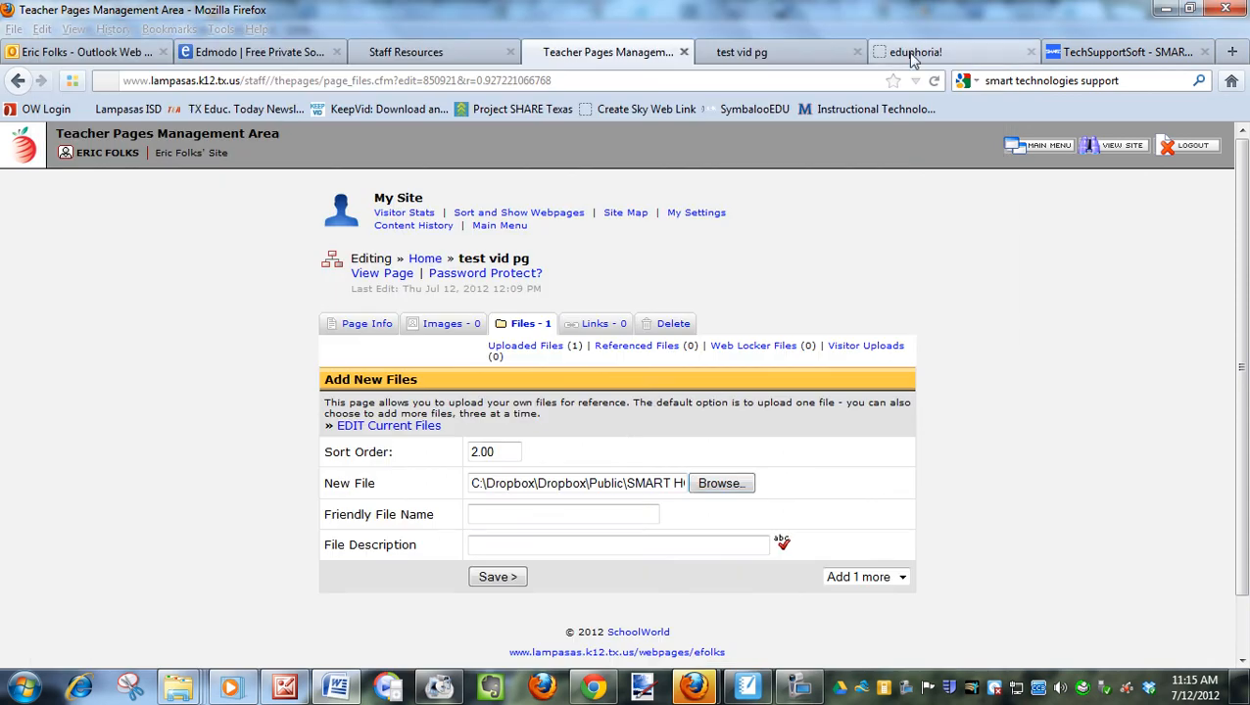
Save the new file upload and check the download options of the themes file on the published test vid pg page
click(498, 578)
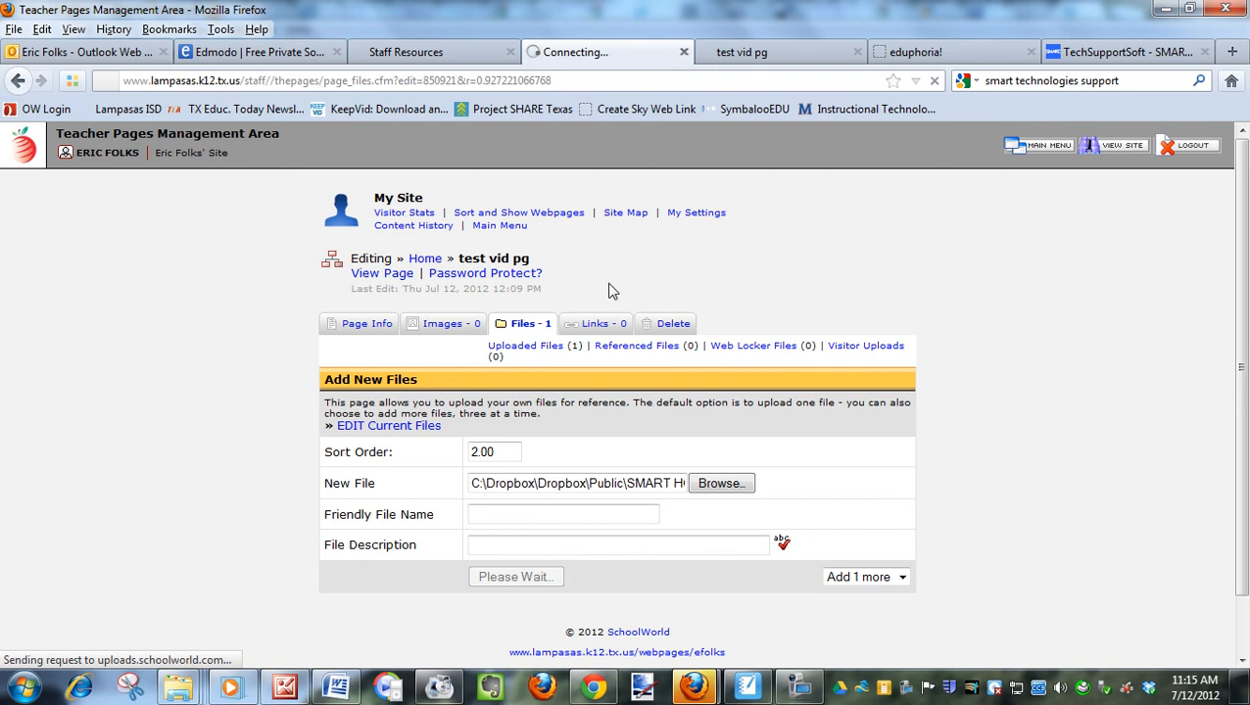
click(789, 52)
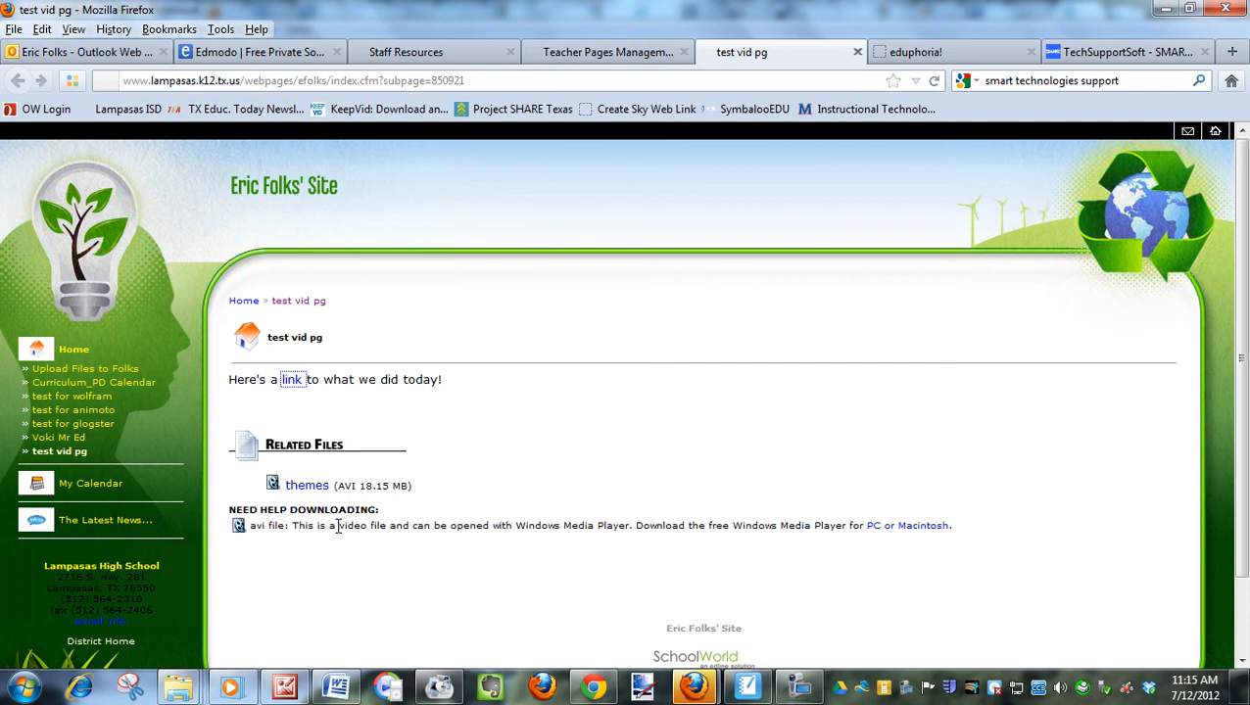
click(302, 489)
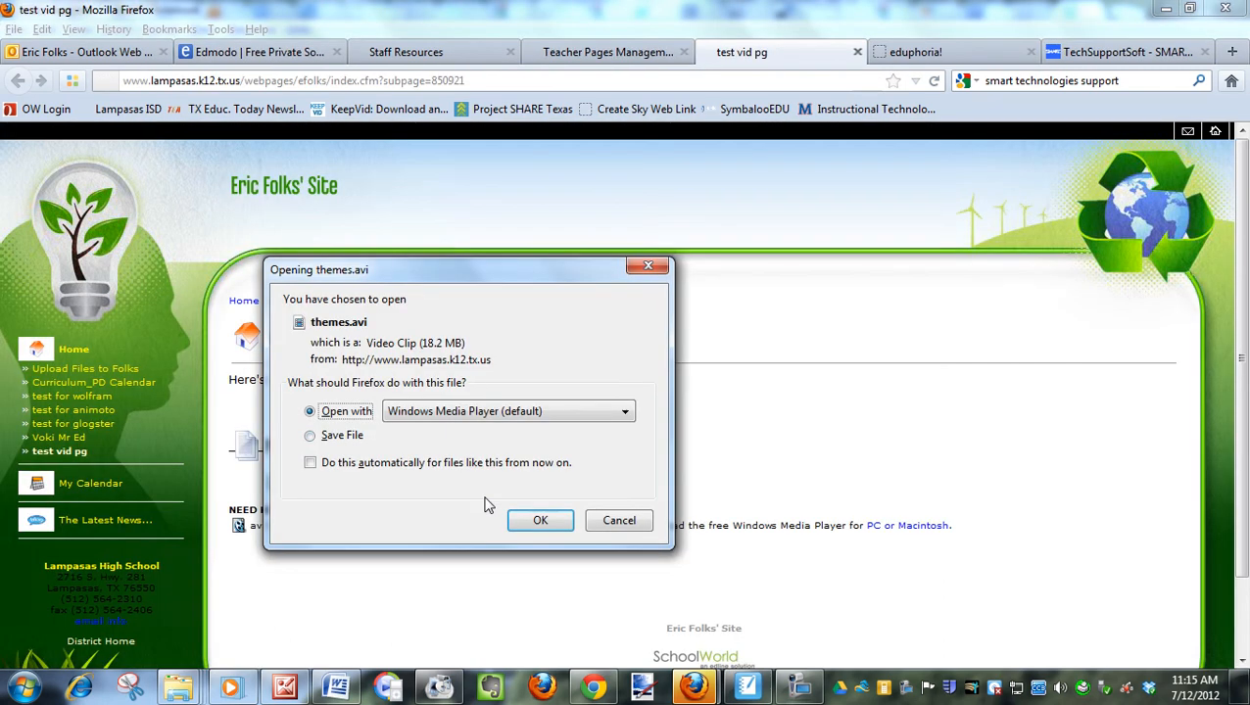
click(615, 523)
Return to the Teacher Pages management area and open the page information of test vid pg at its text editor
click(623, 57)
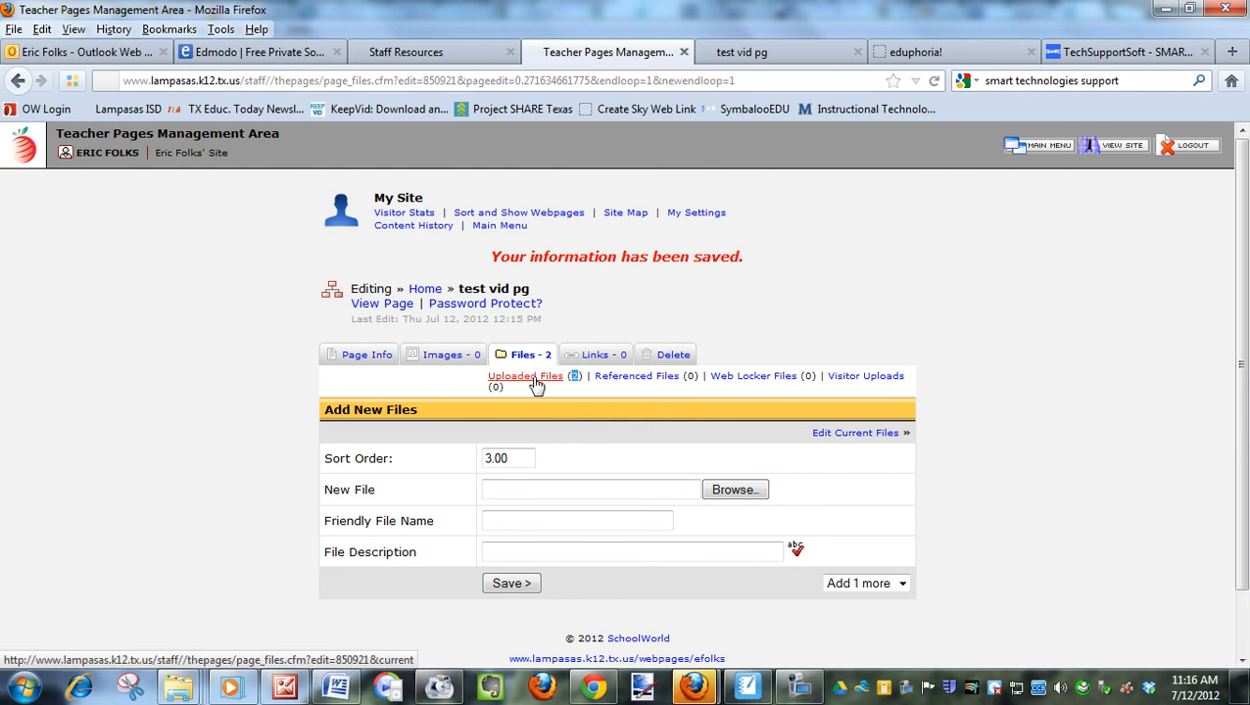
click(367, 356)
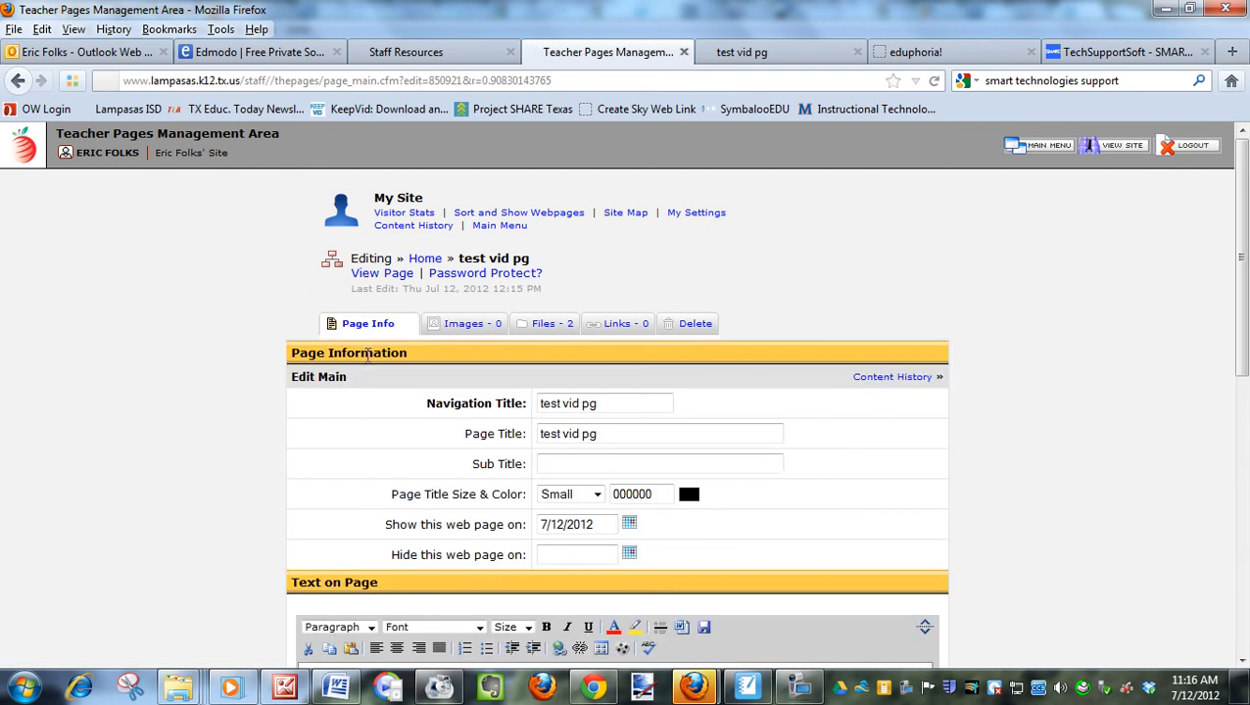
scroll(1077, 427, down, 6)
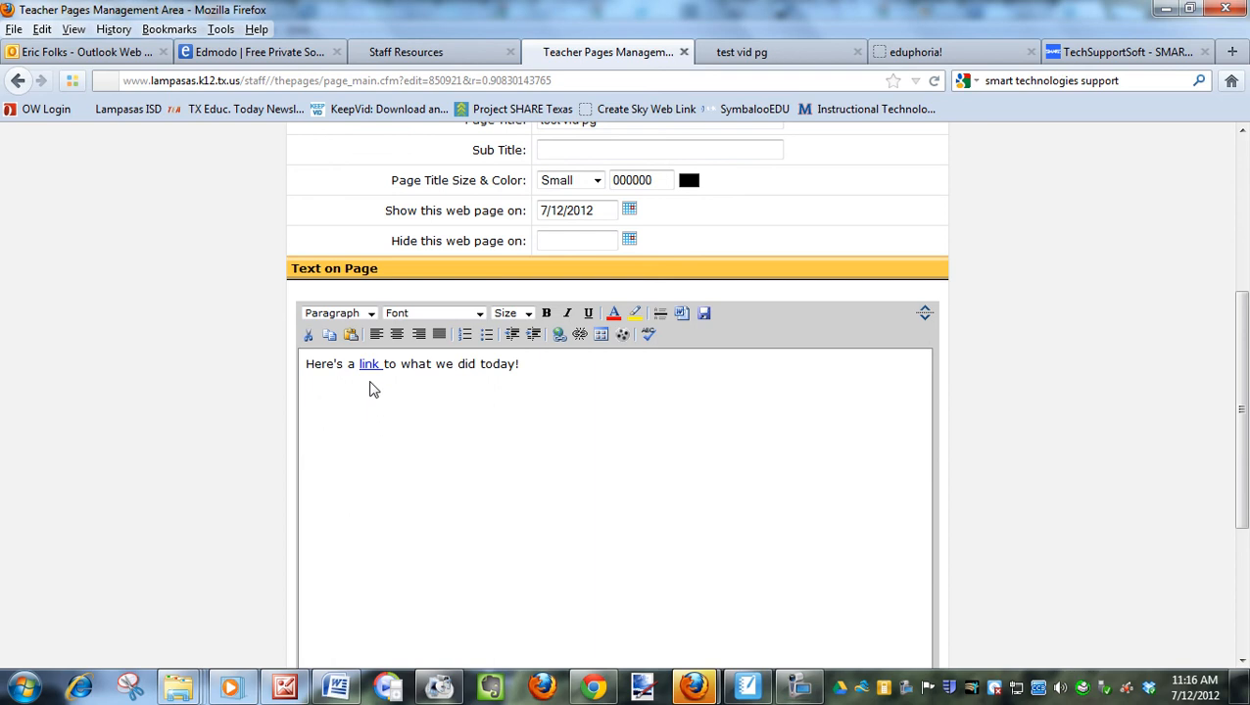
Switch to Dropbox in Chrome and open the Public folder from the Dropbox home, showing its files at the end of the list
click(593, 687)
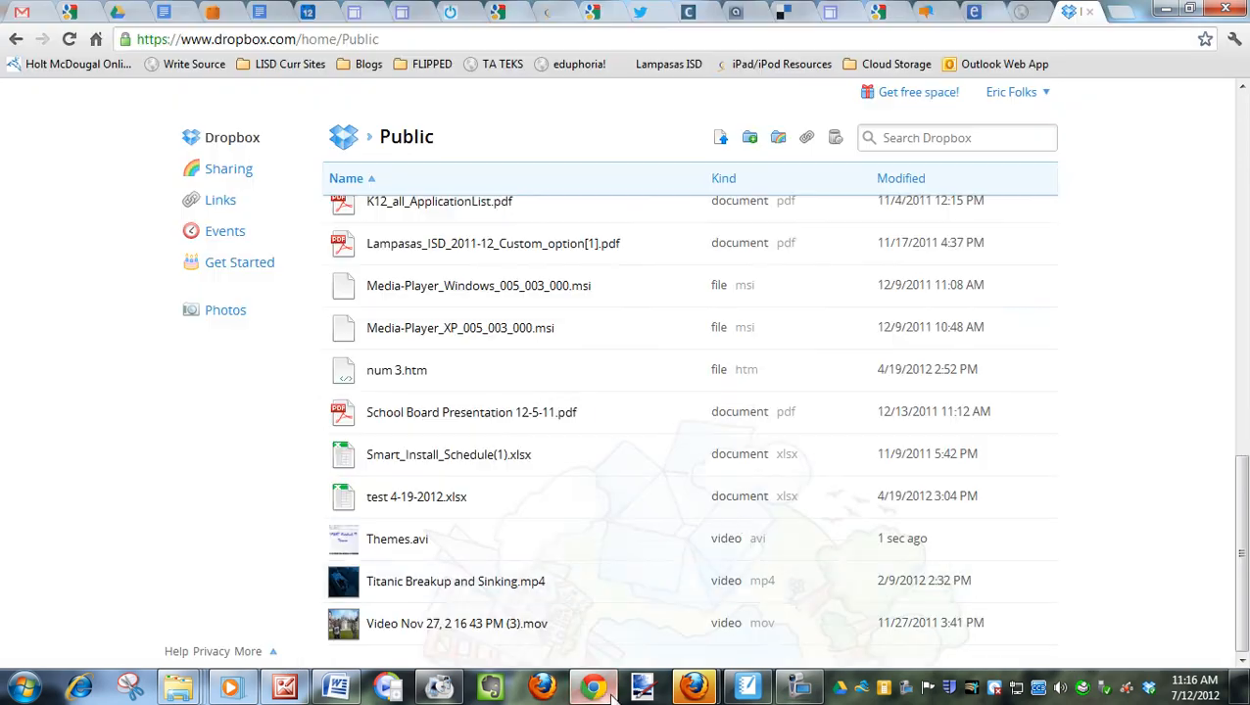
scroll(980, 312, up, 3)
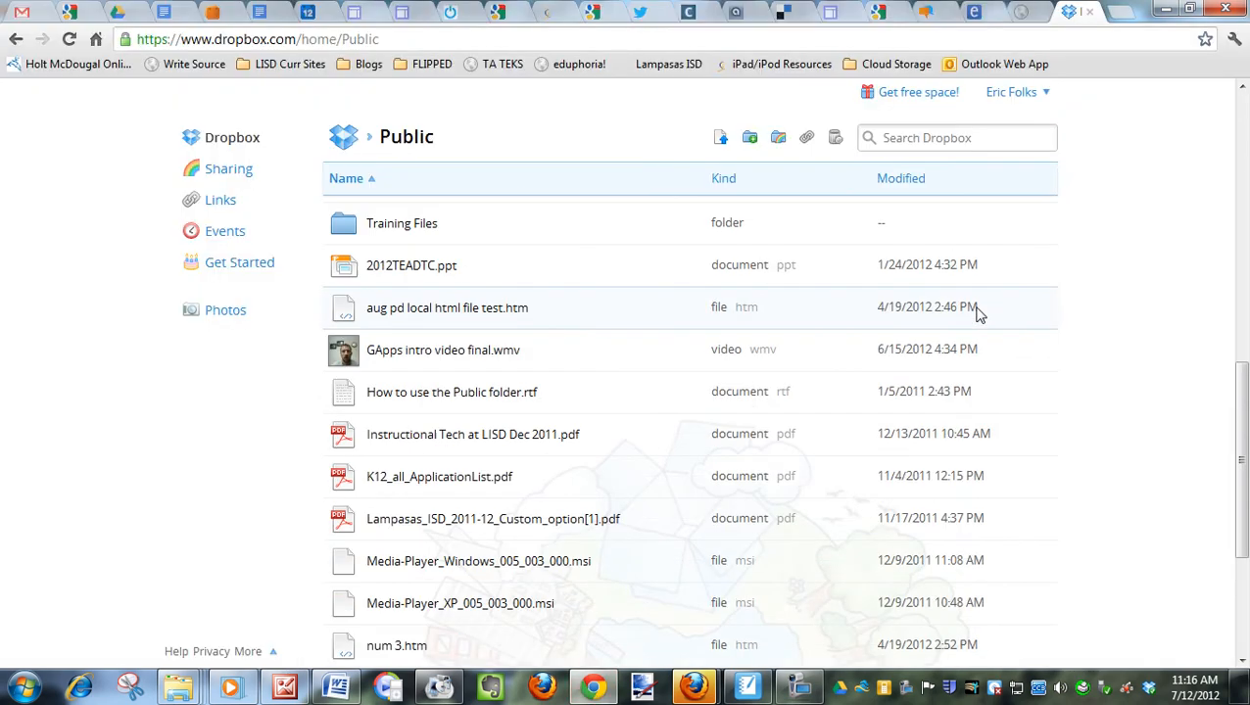
click(344, 141)
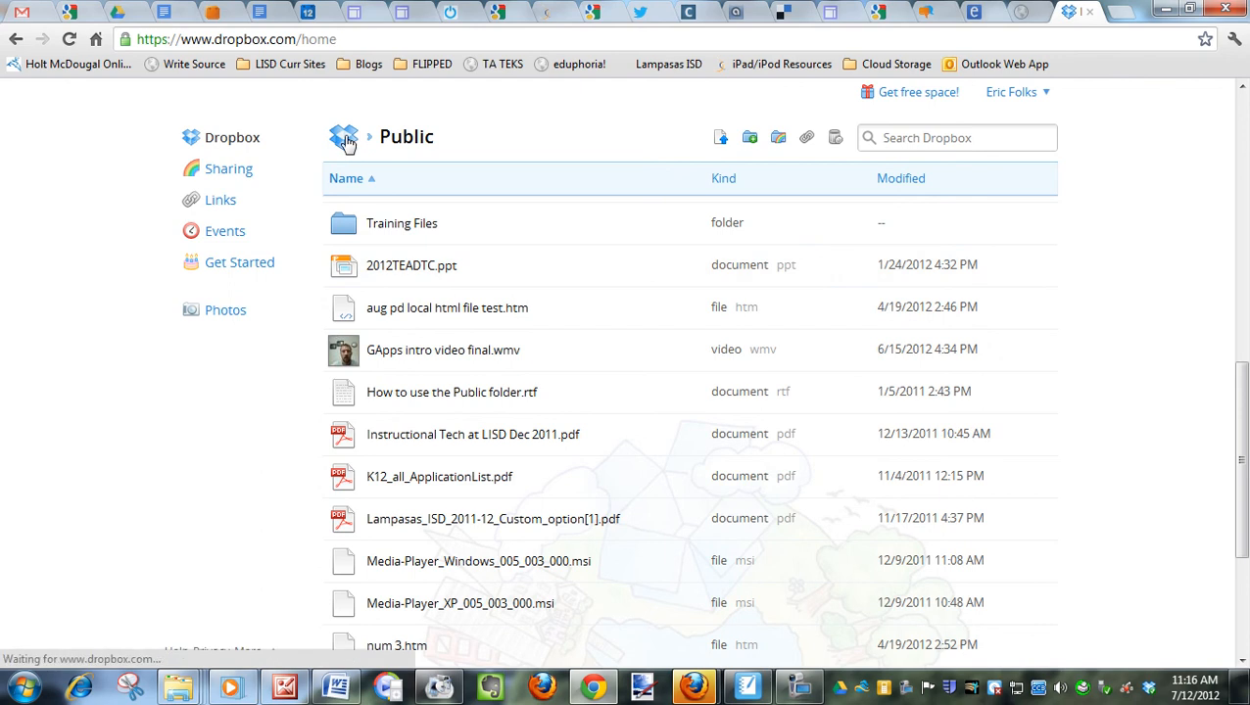
scroll(548, 460, down, 3)
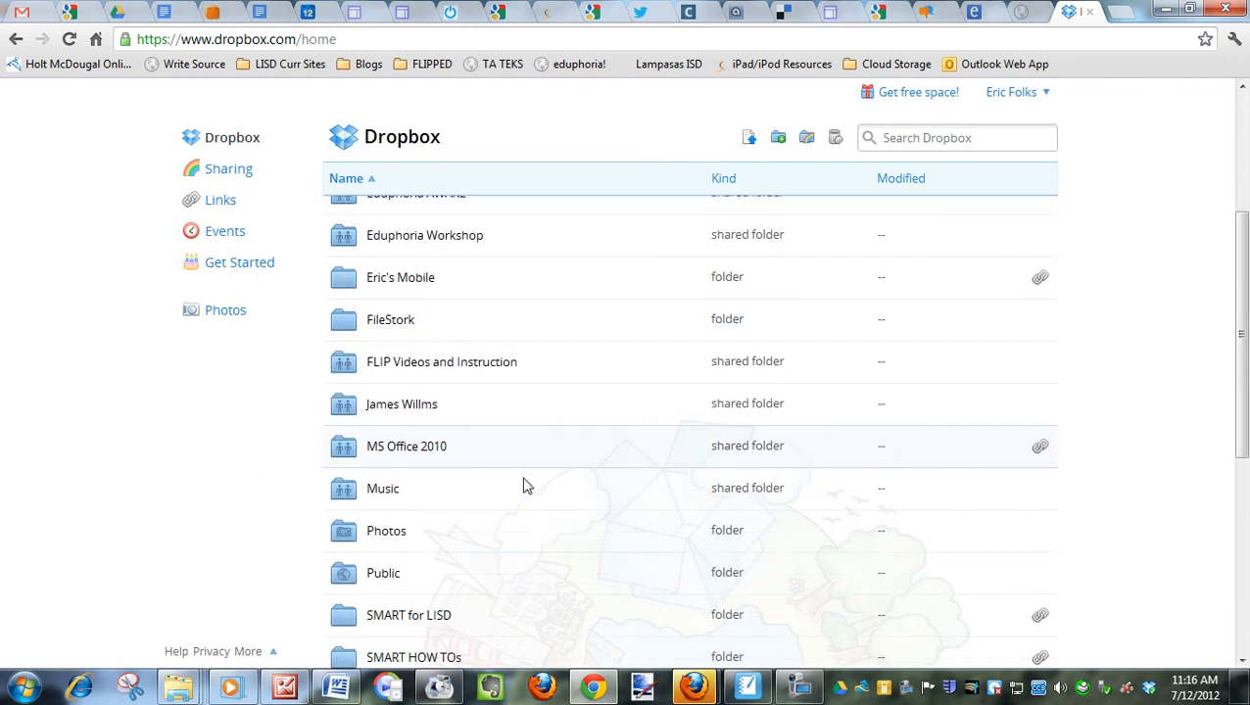
click(381, 578)
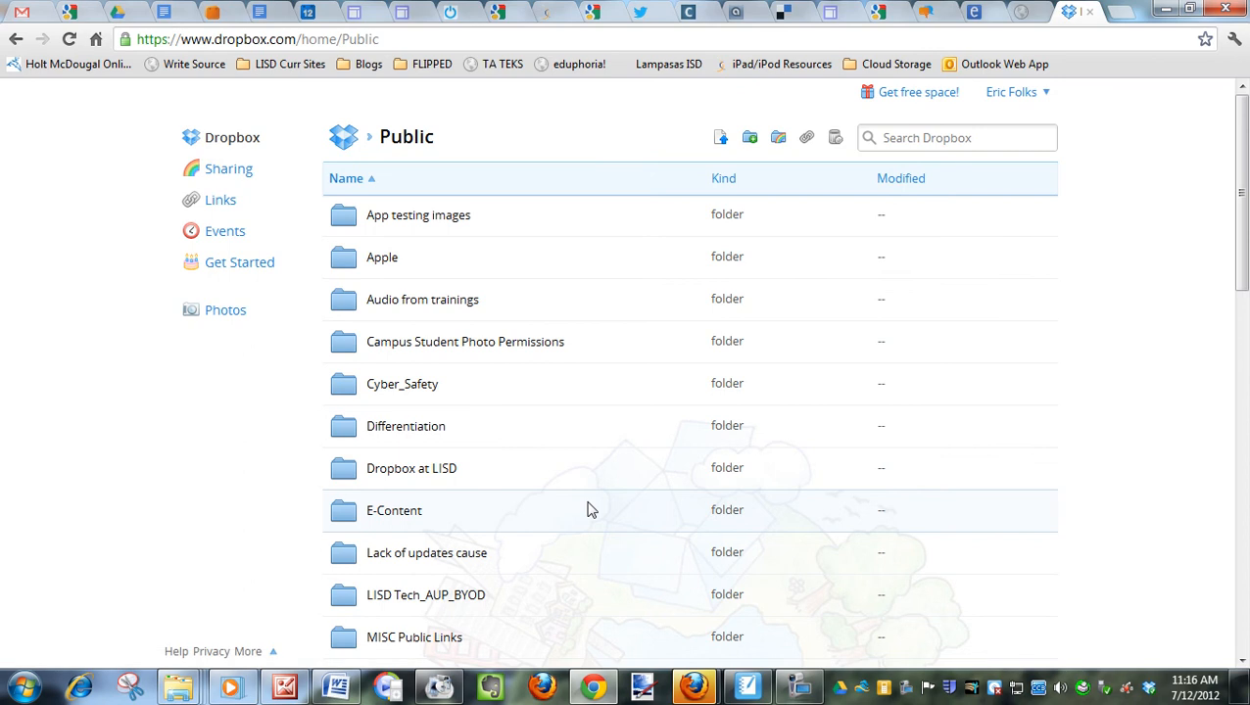
scroll(588, 507, down, 8)
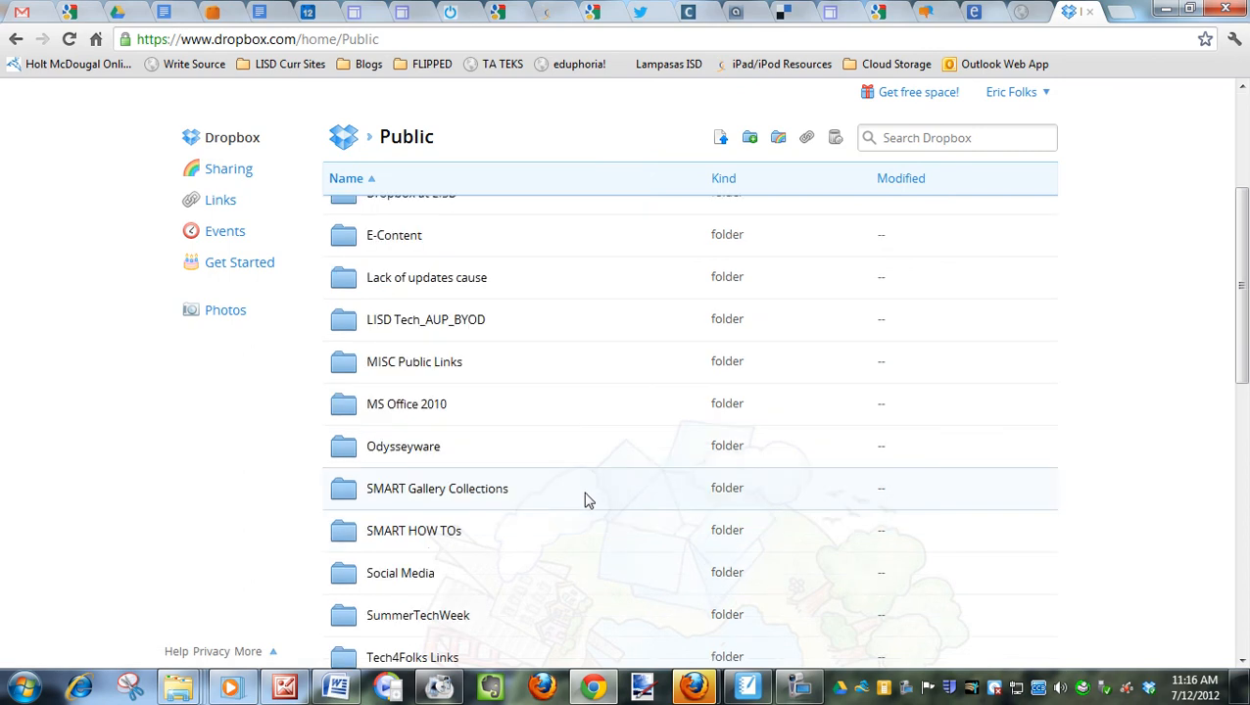
scroll(591, 475, down, 3)
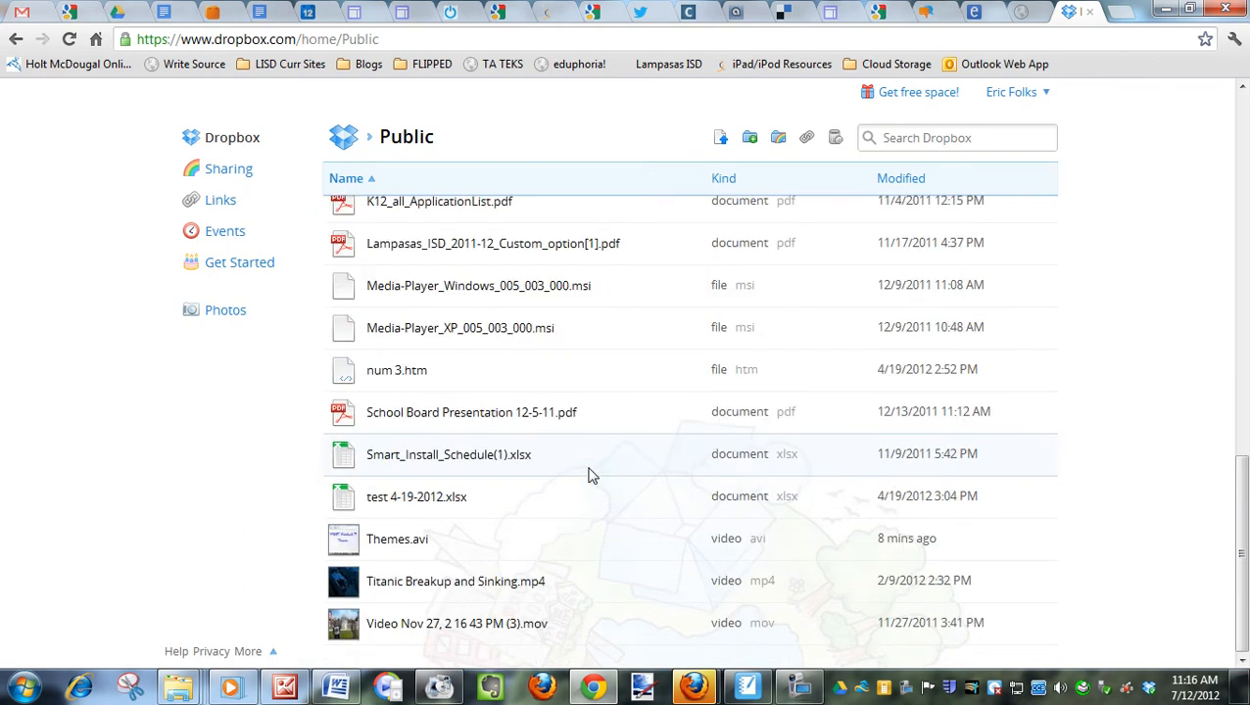
Upload Themes.avi from the SMART HOW TOs folder to the Dropbox Public folder
click(720, 139)
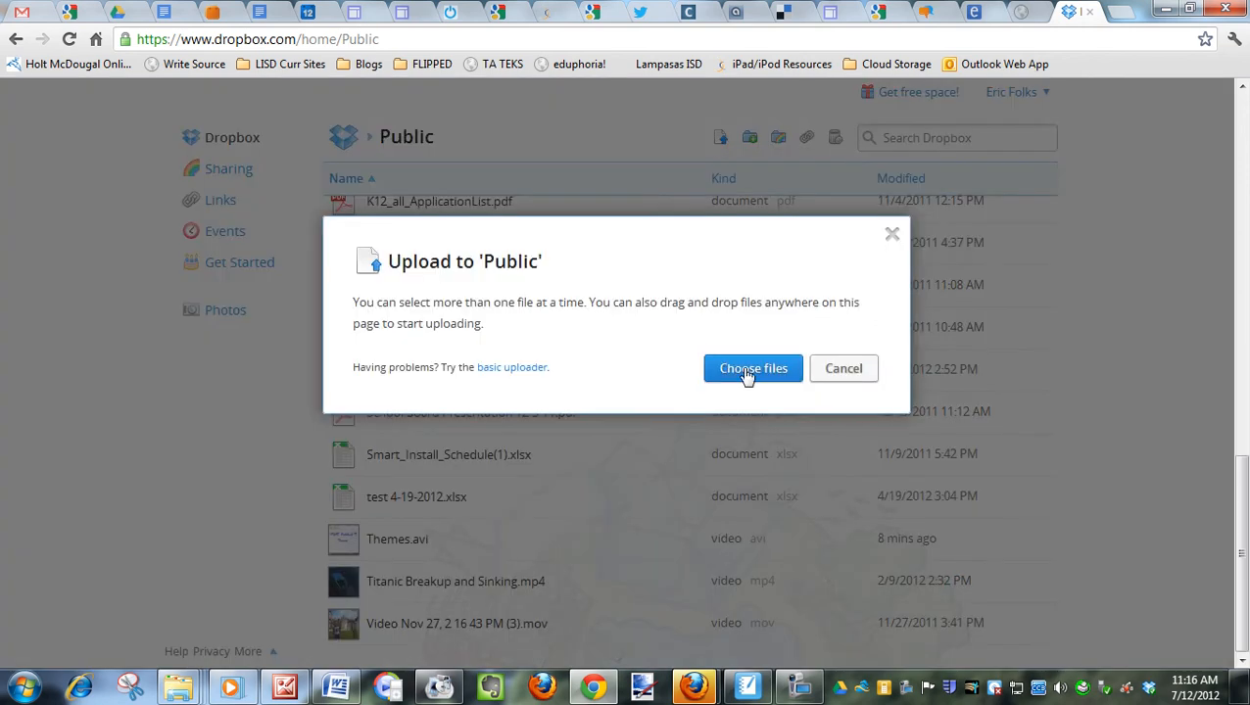
click(745, 370)
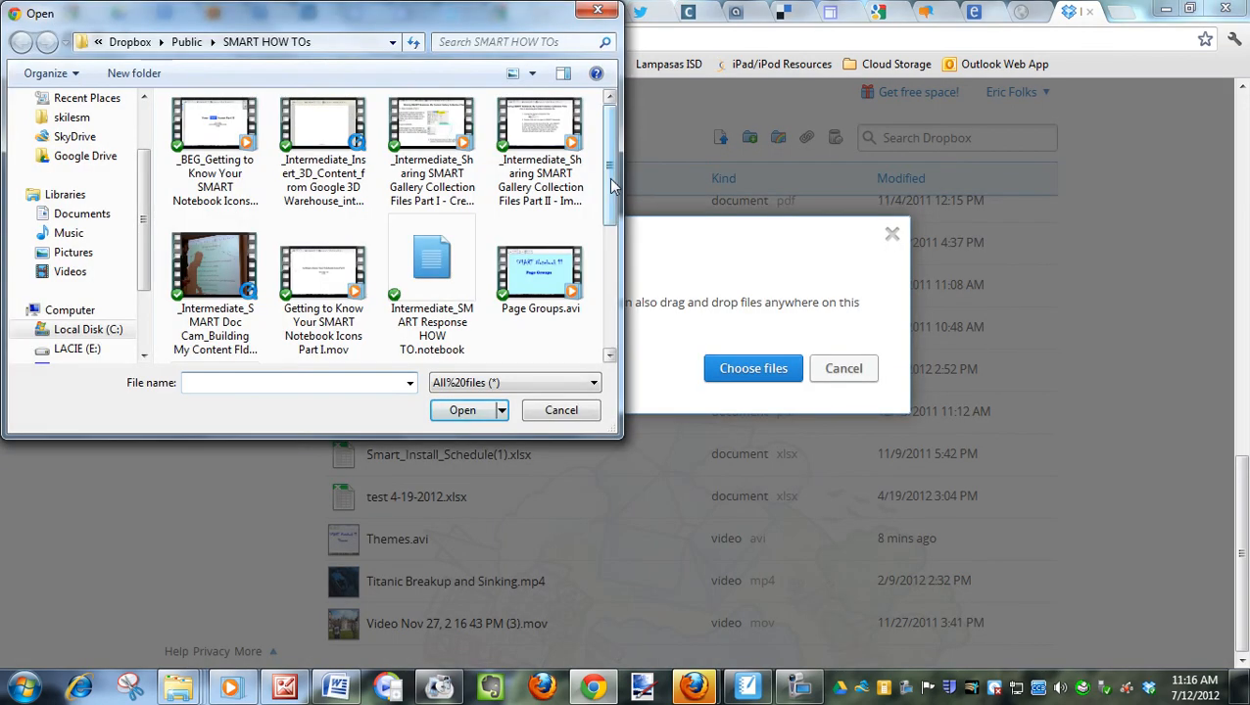
scroll(412, 172, down, 5)
click(323, 284)
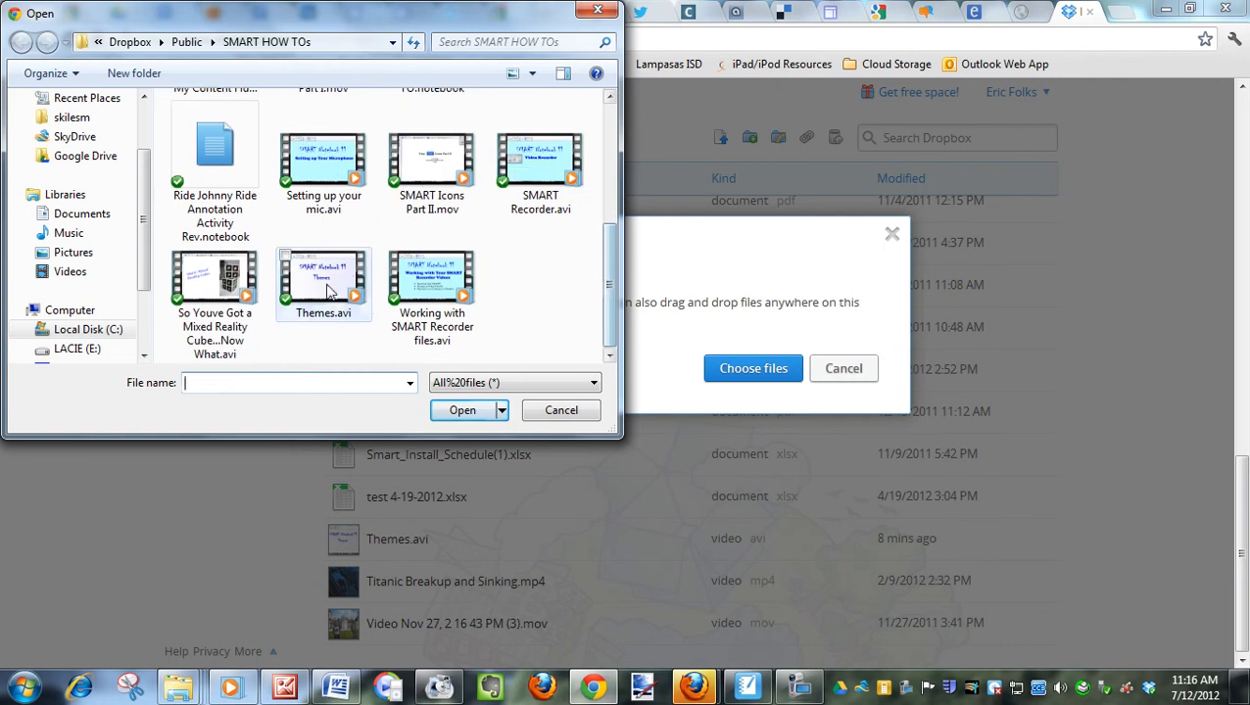
click(463, 411)
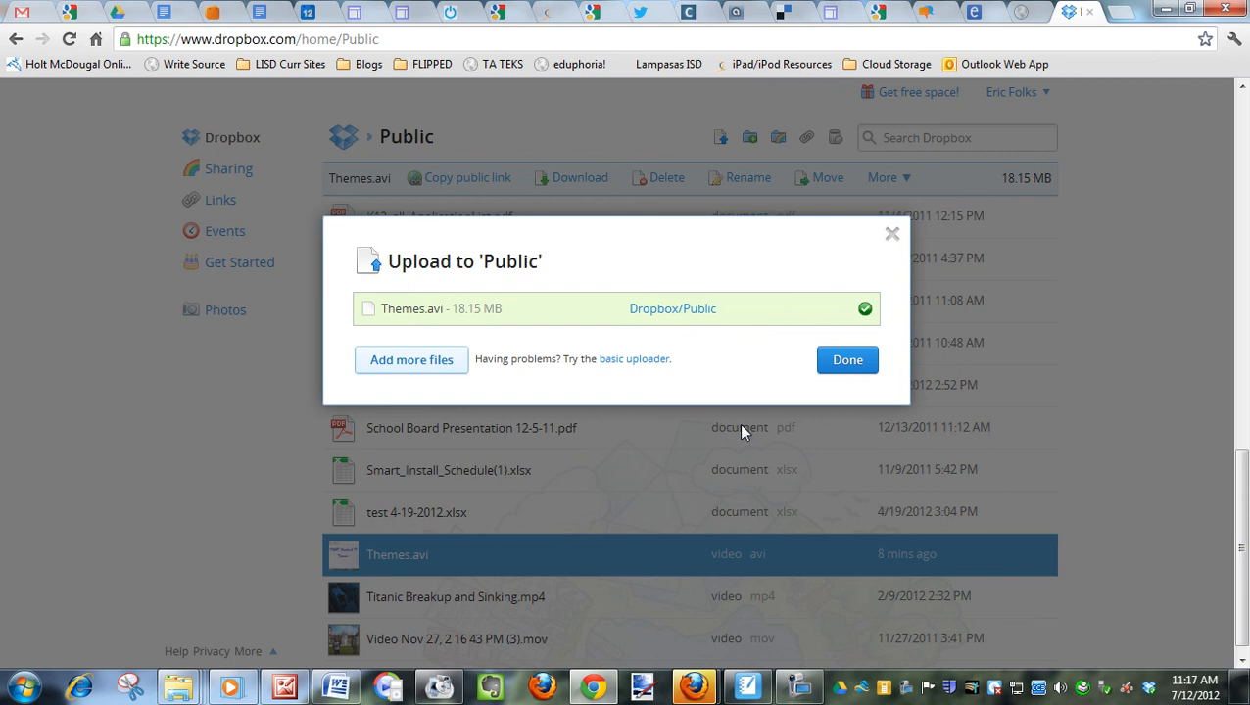
click(850, 361)
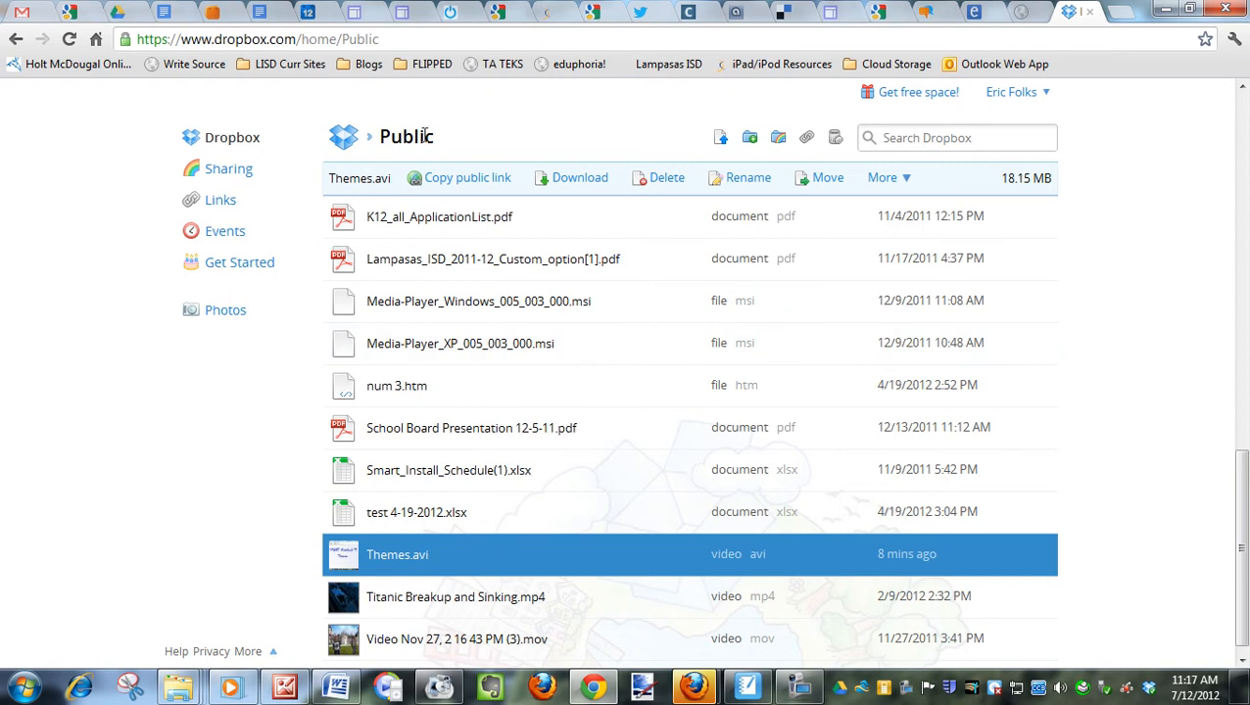
Copy the public link of Themes.avi to the clipboard
right_click(579, 556)
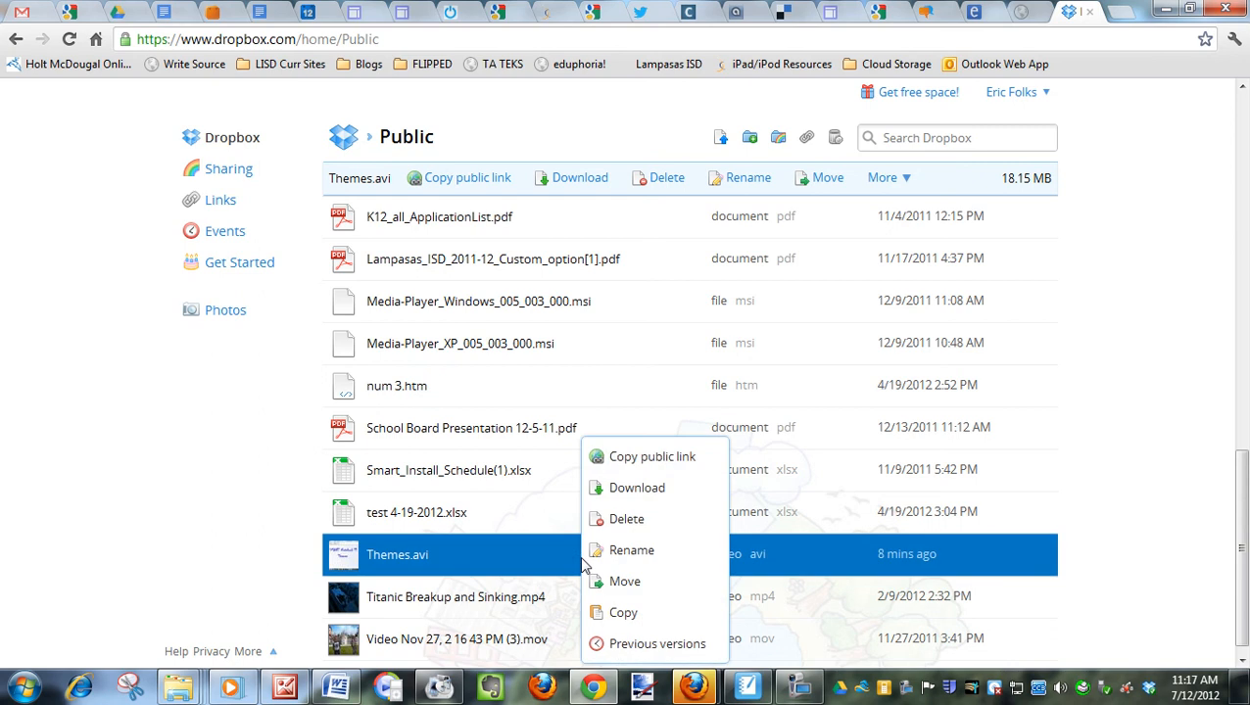
click(639, 460)
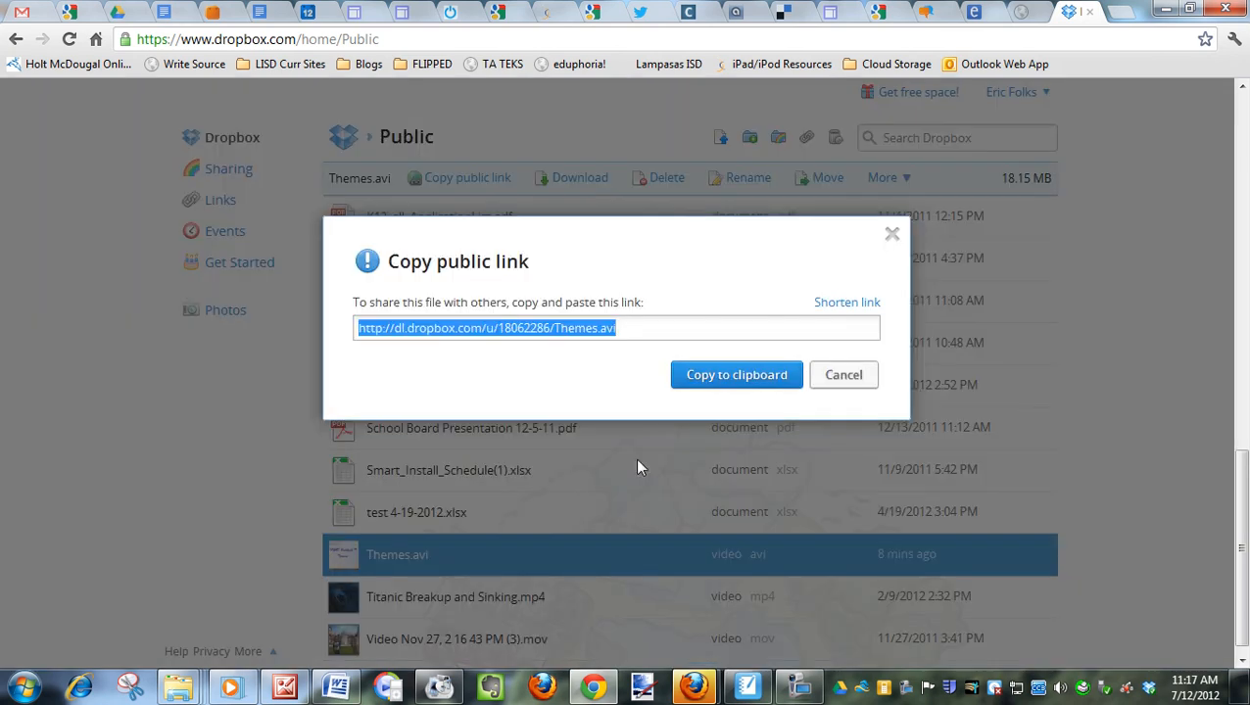
click(714, 382)
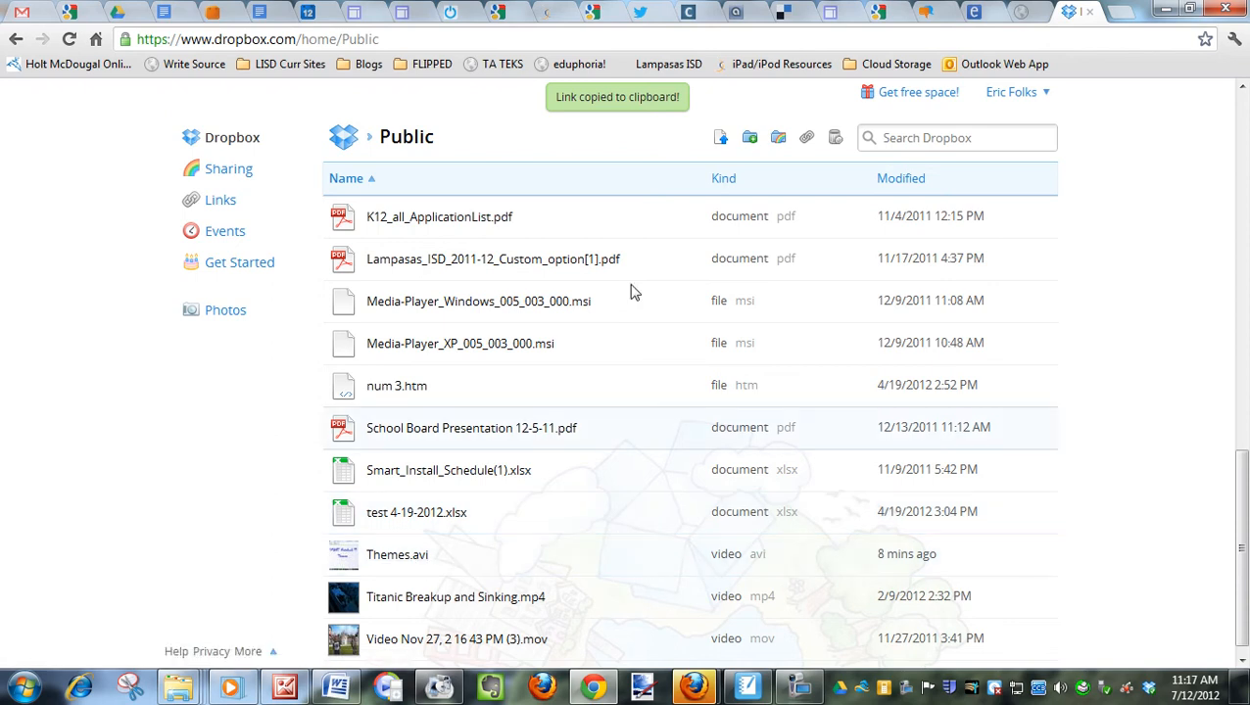
Switch back to the Teacher Pages editor in Firefox and add the line "Hello guys!!" below the existing page text
mouse_move(694, 692)
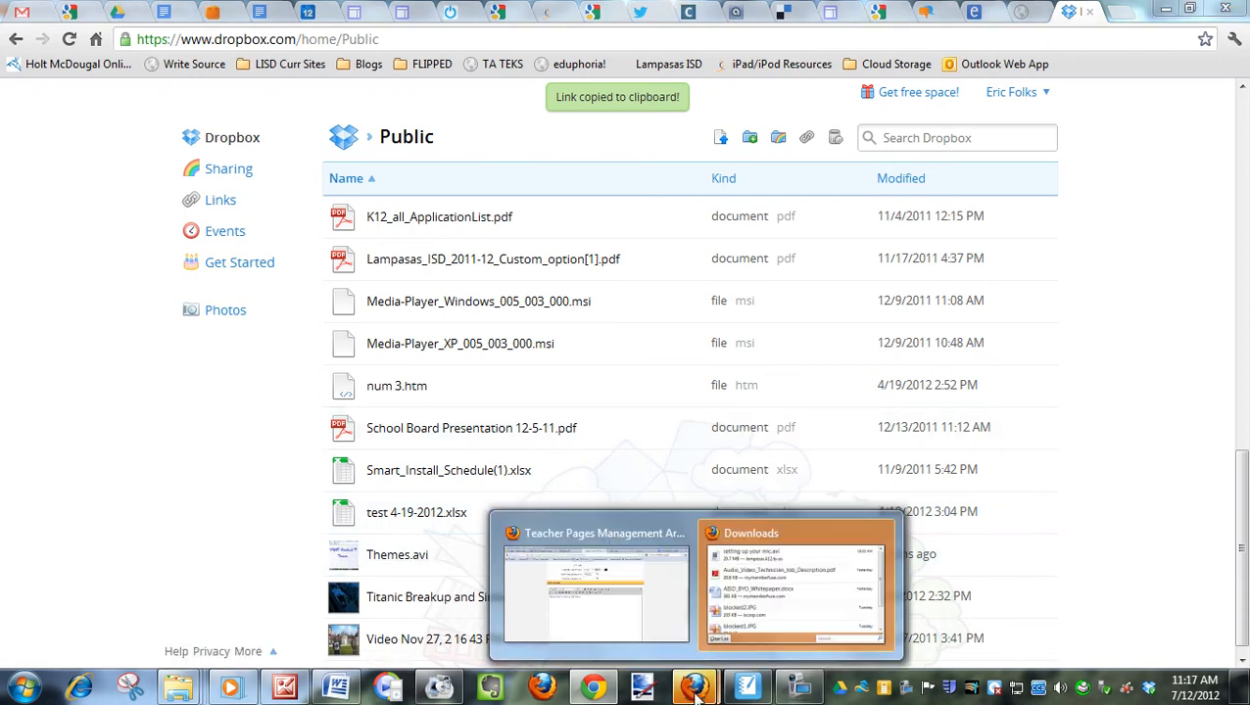
click(647, 621)
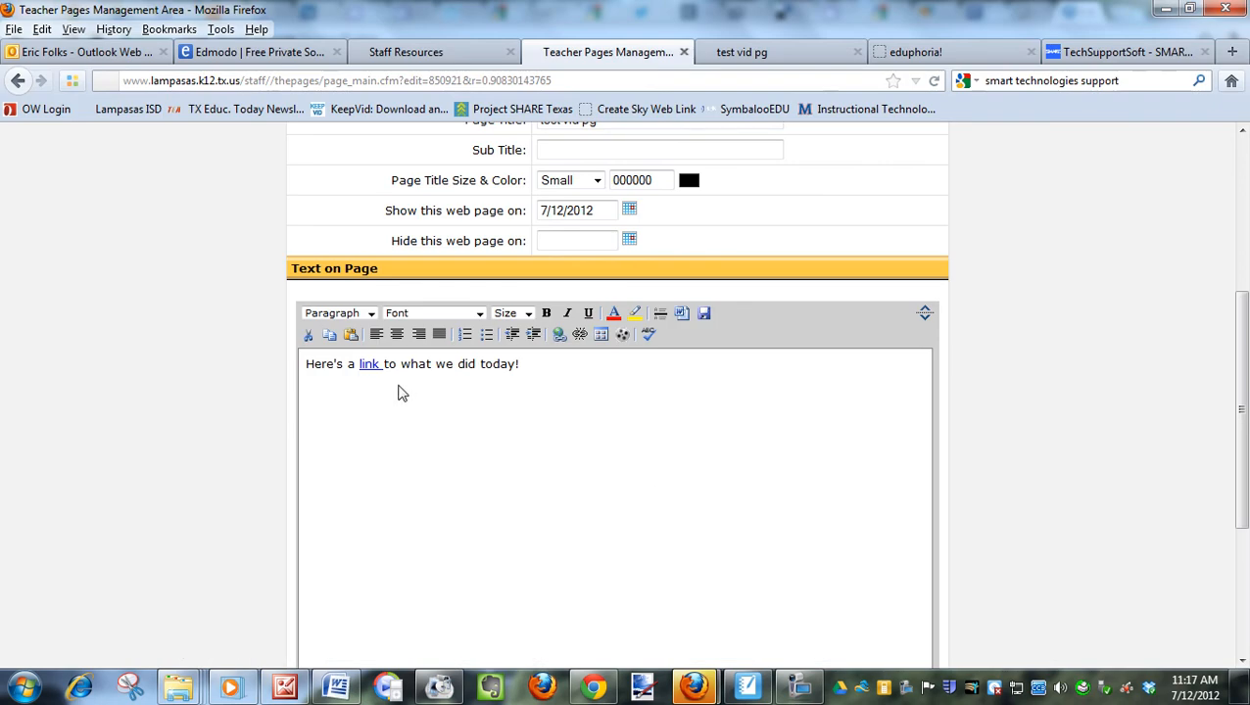
double_click(499, 366)
click(541, 370)
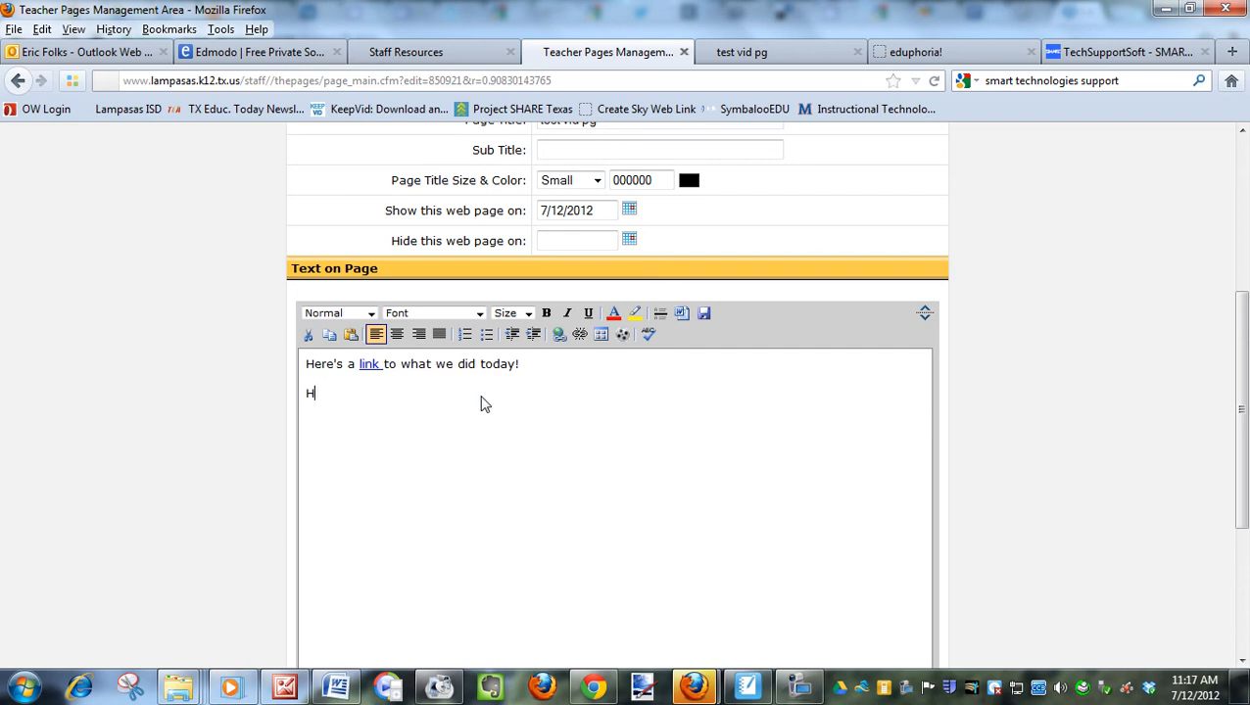
text(guys!!)
Start a link on the "Hello guys!!" text and replace its default URL with the copied Dropbox link to Themes.avi
drag(388, 395, 305, 394)
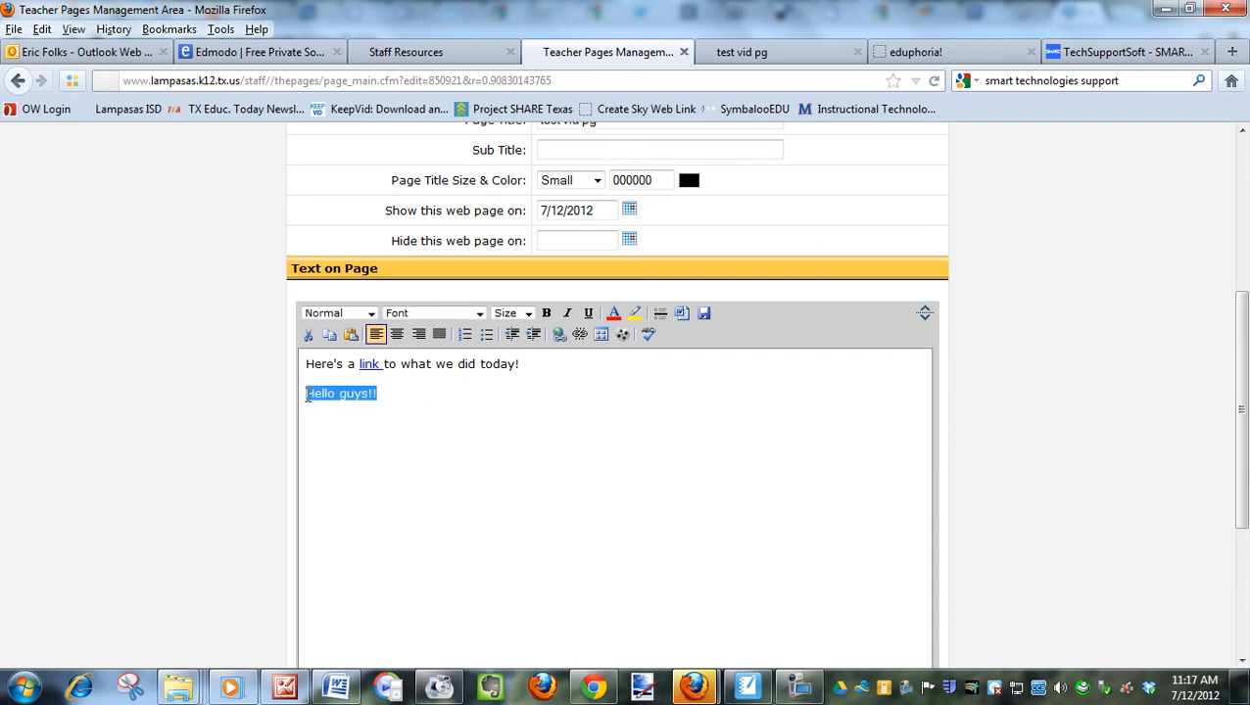
click(559, 334)
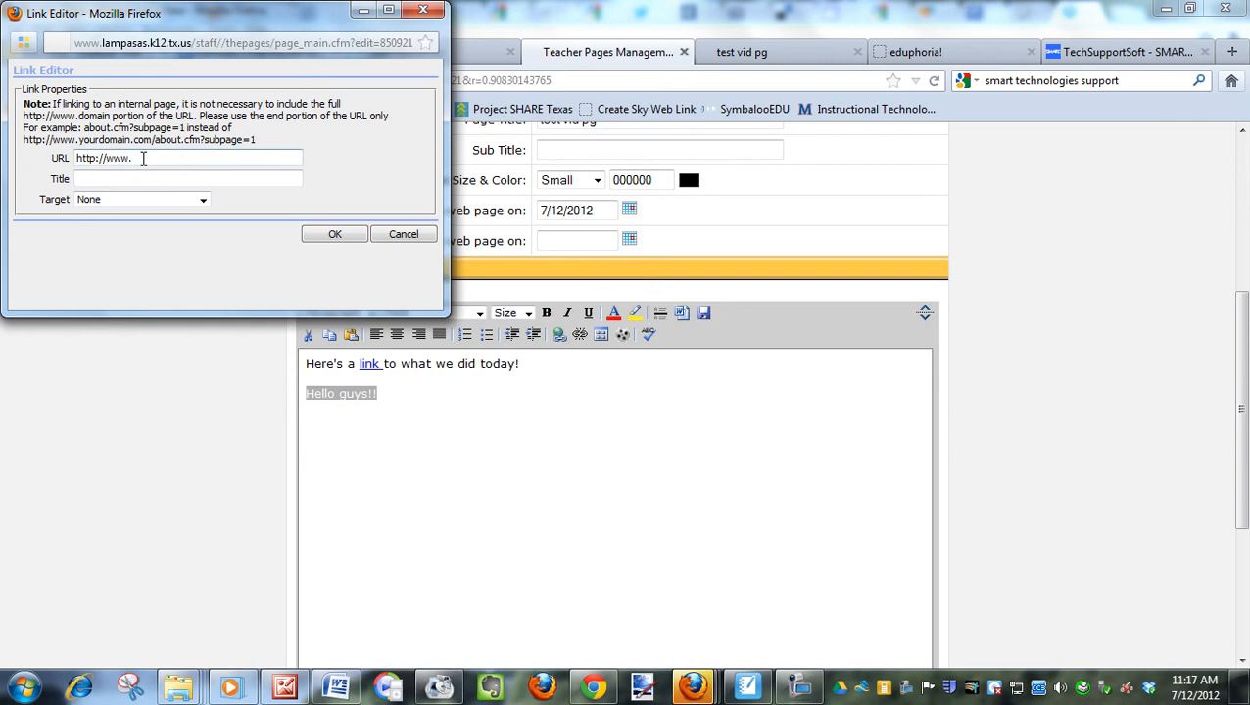
drag(144, 159, 59, 165)
key(BackSpace)
right_click(153, 158)
click(202, 243)
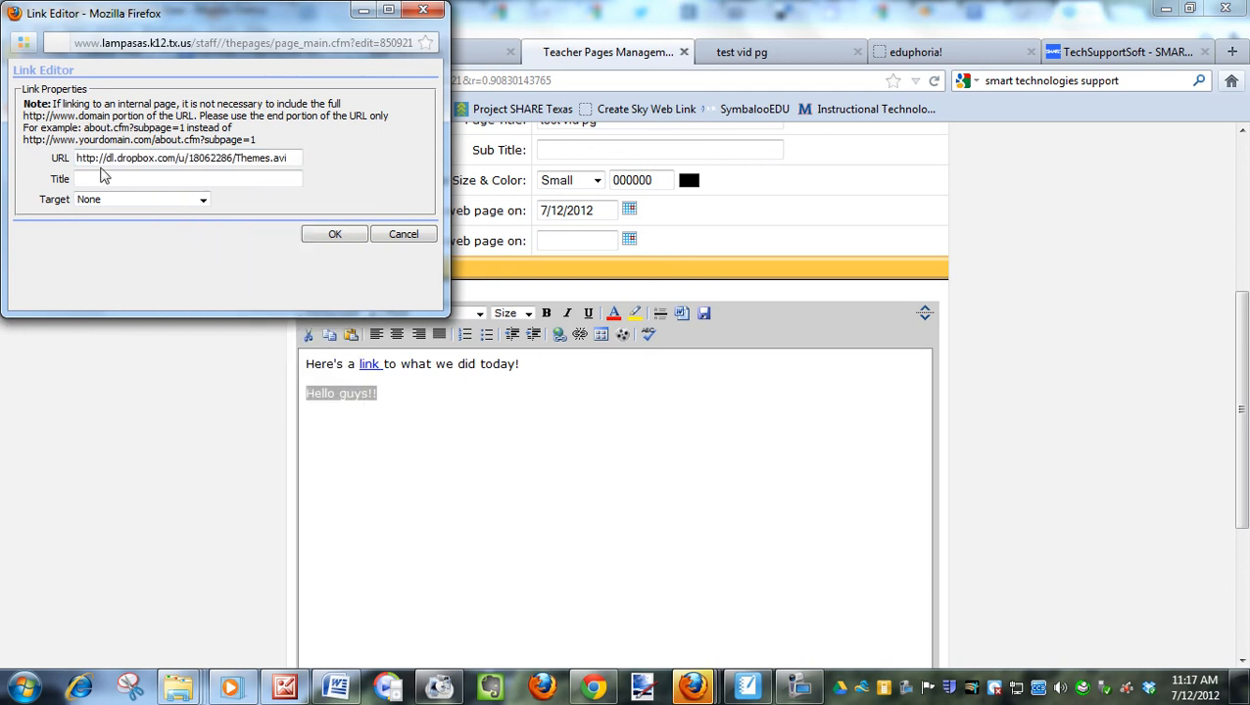
Give the link the title "test" and apply it to the "Hello guys!!" text
click(189, 179)
text(test)
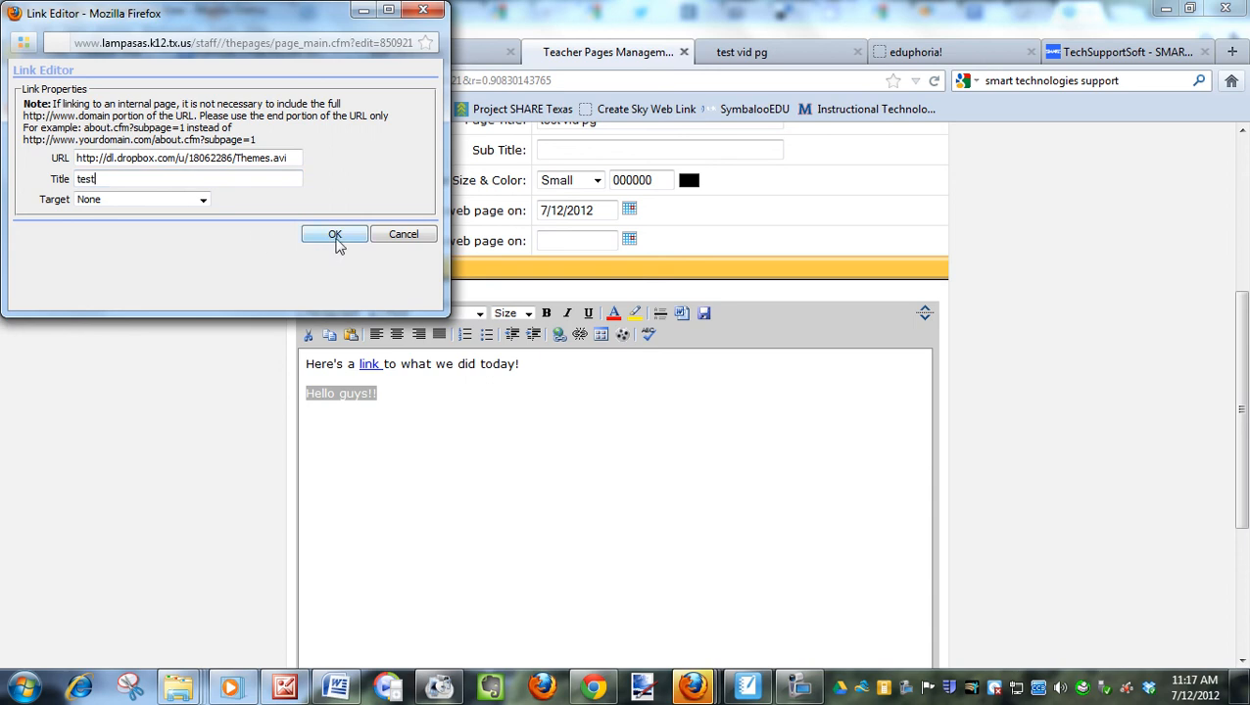
click(201, 199)
click(140, 223)
click(333, 235)
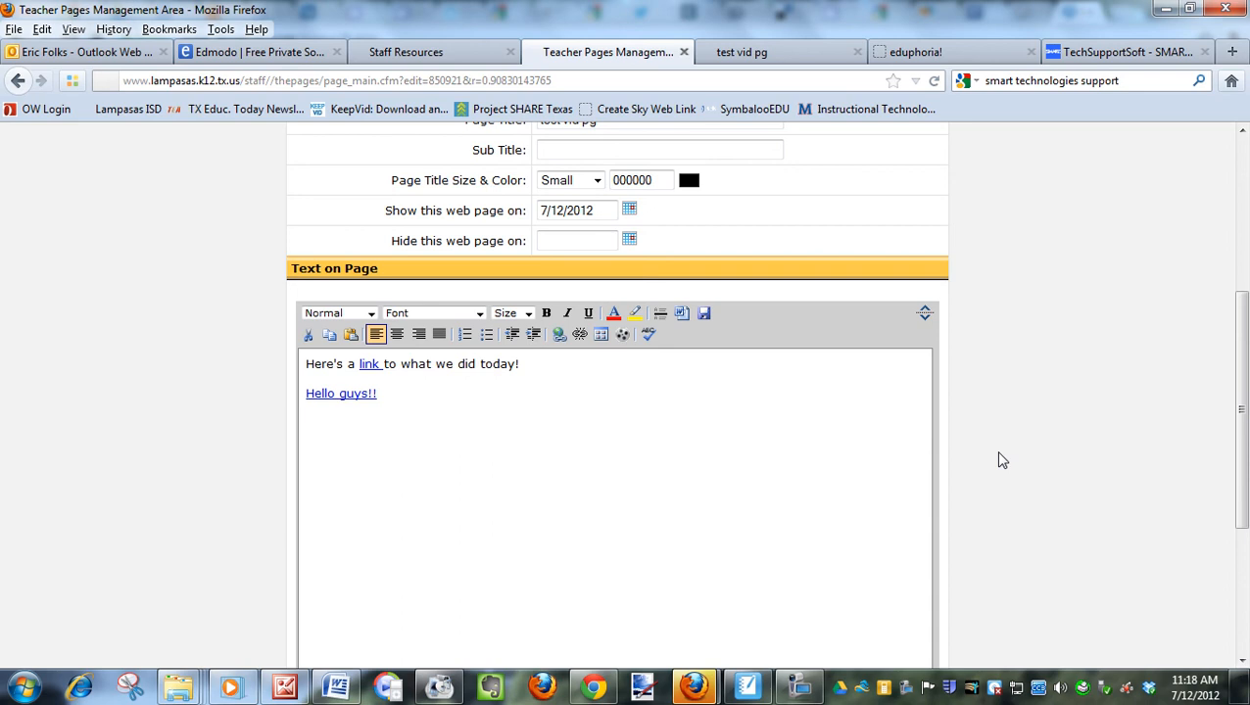
Save the edited test vid pg page with its linked "Hello guys!!" line
scroll(1000, 458, down, 5)
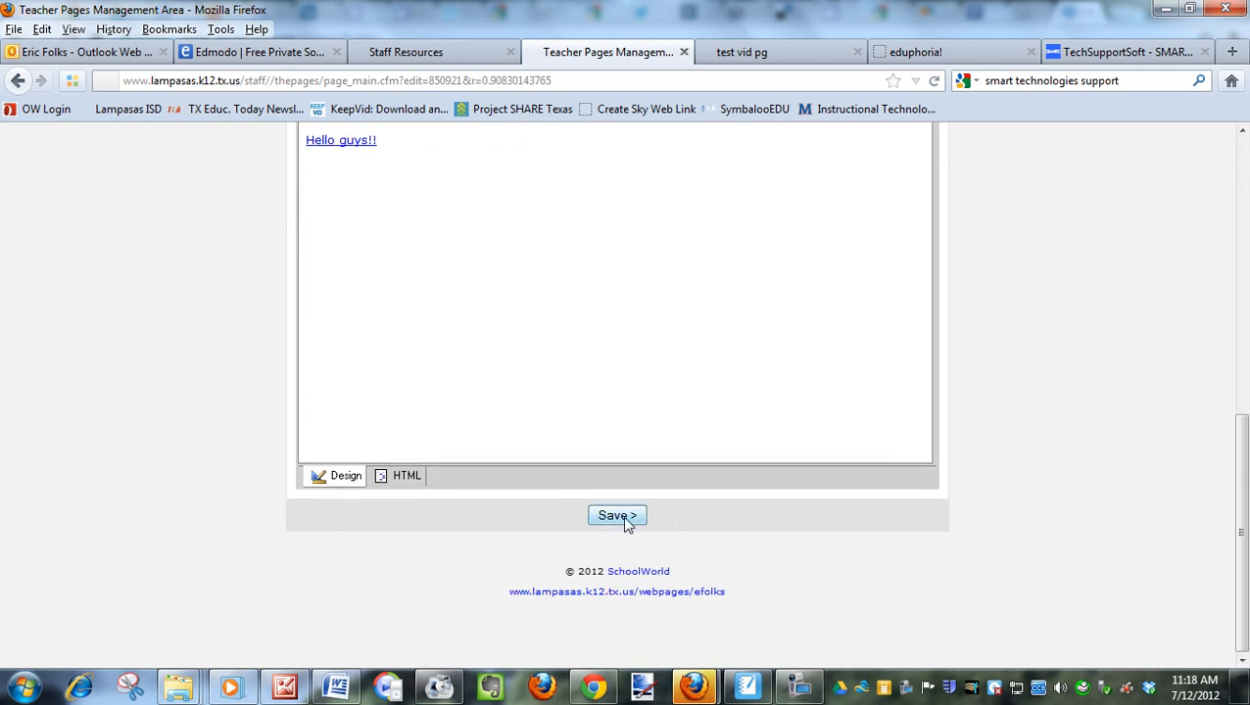
scroll(981, 442, up, 6)
scroll(907, 518, down, 4)
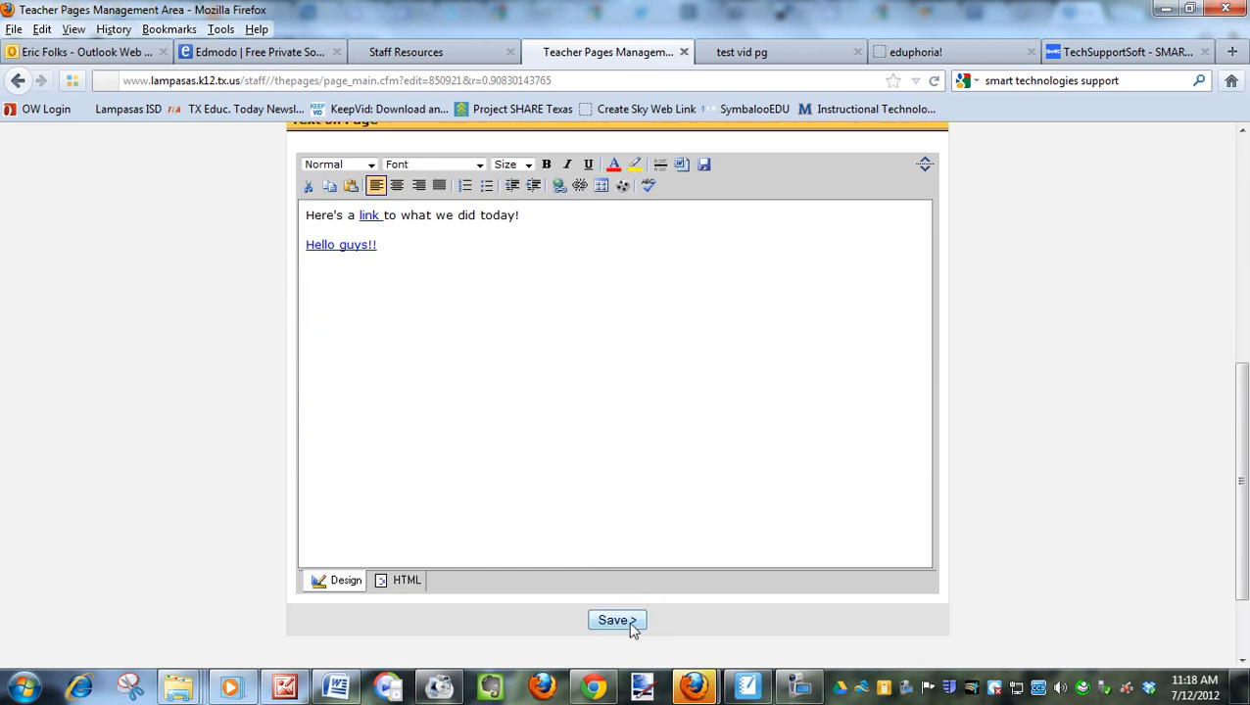
click(616, 620)
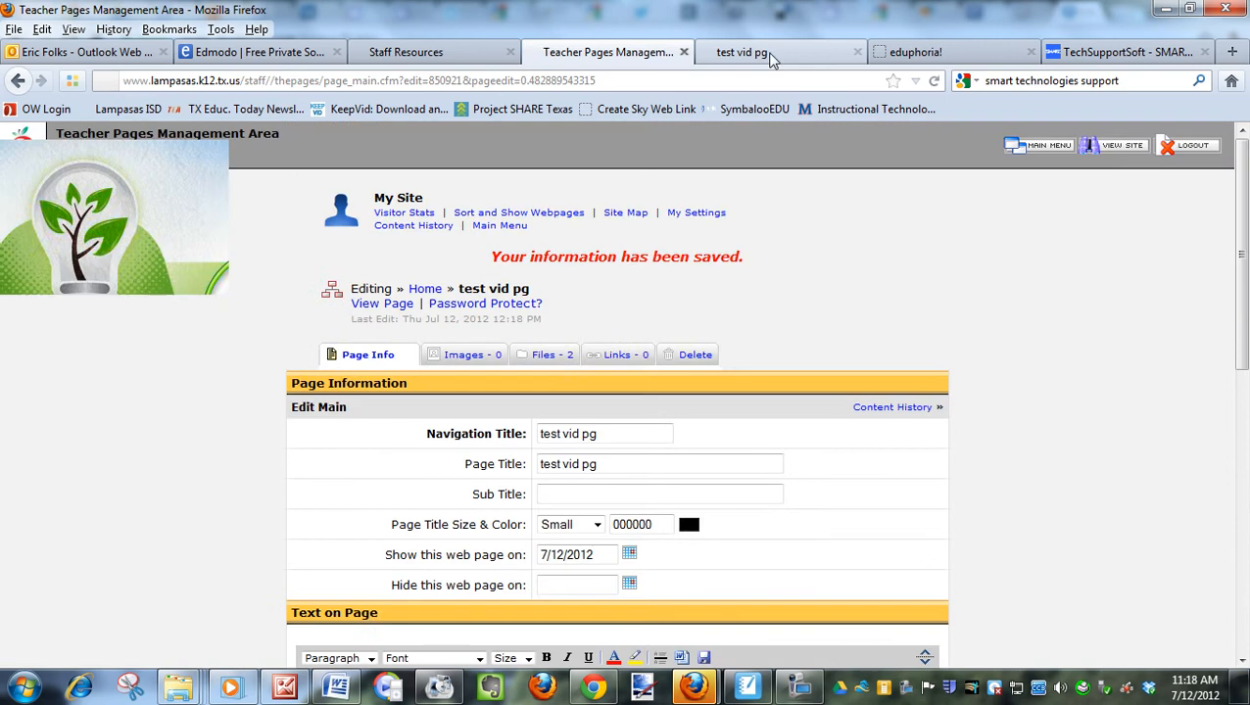
Test the "Hello guys!!" link on the published test vid pg page, then cancel opening Themes.avi
click(770, 54)
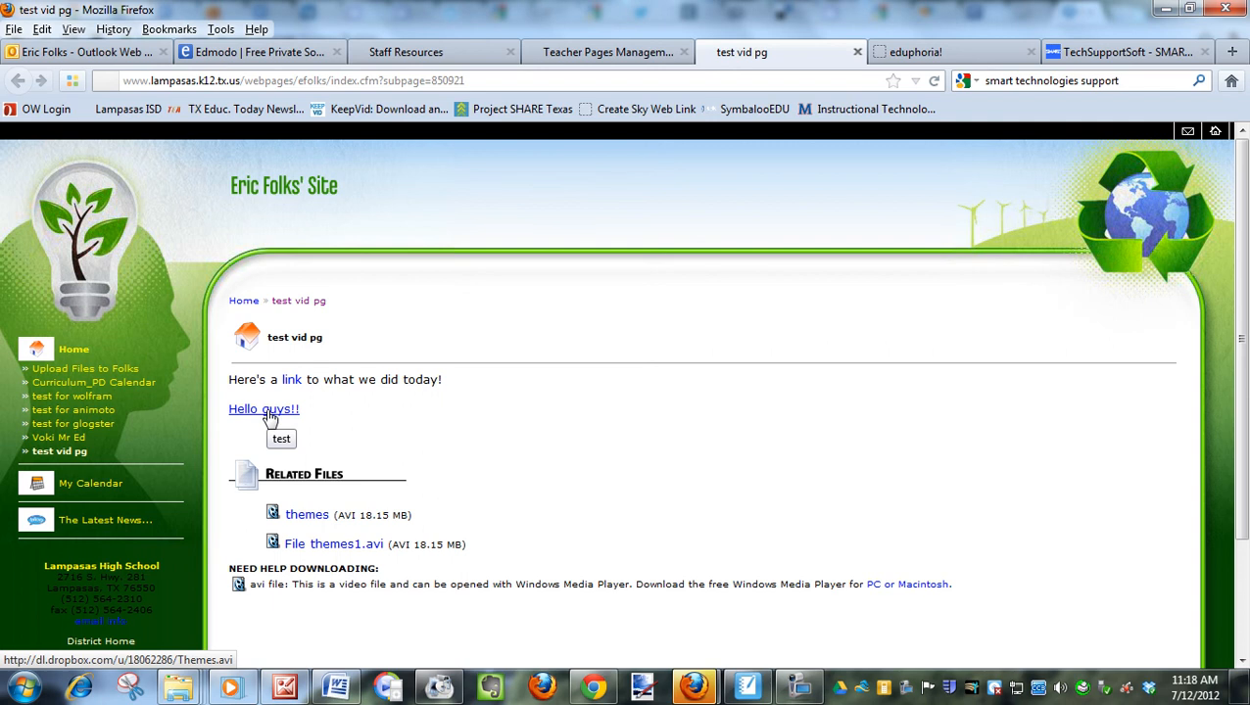
scroll(270, 416, down, 2)
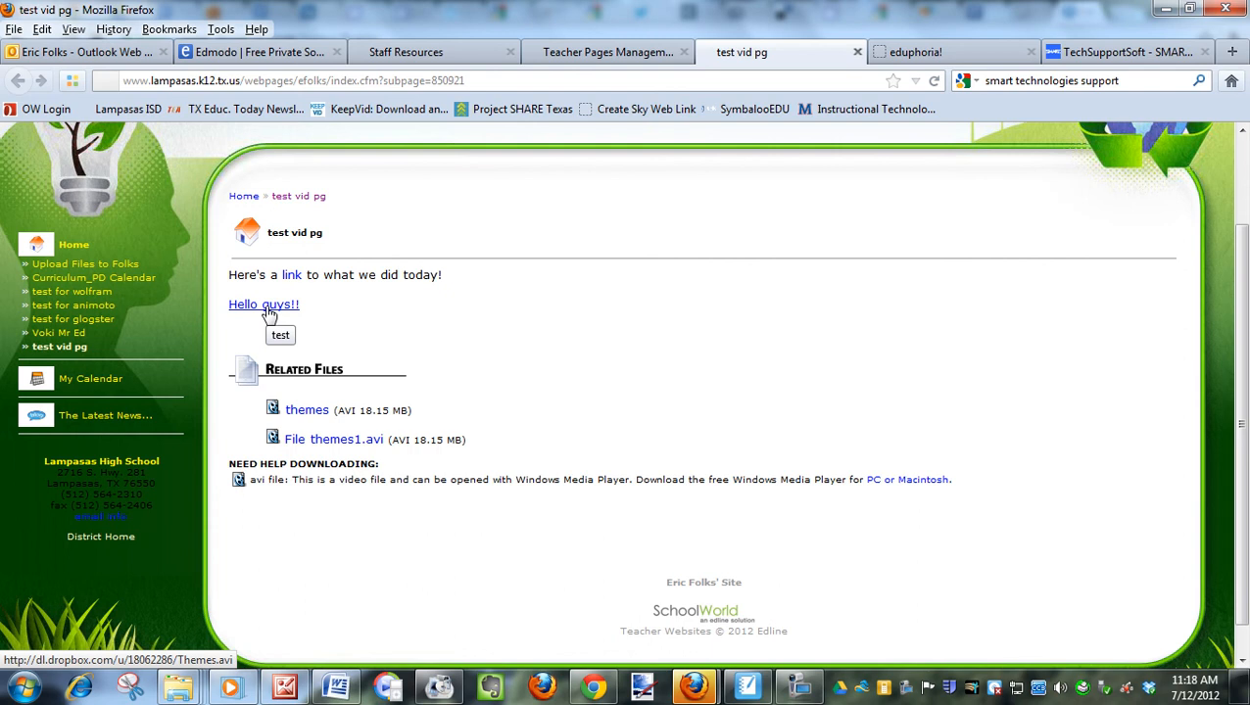
click(269, 307)
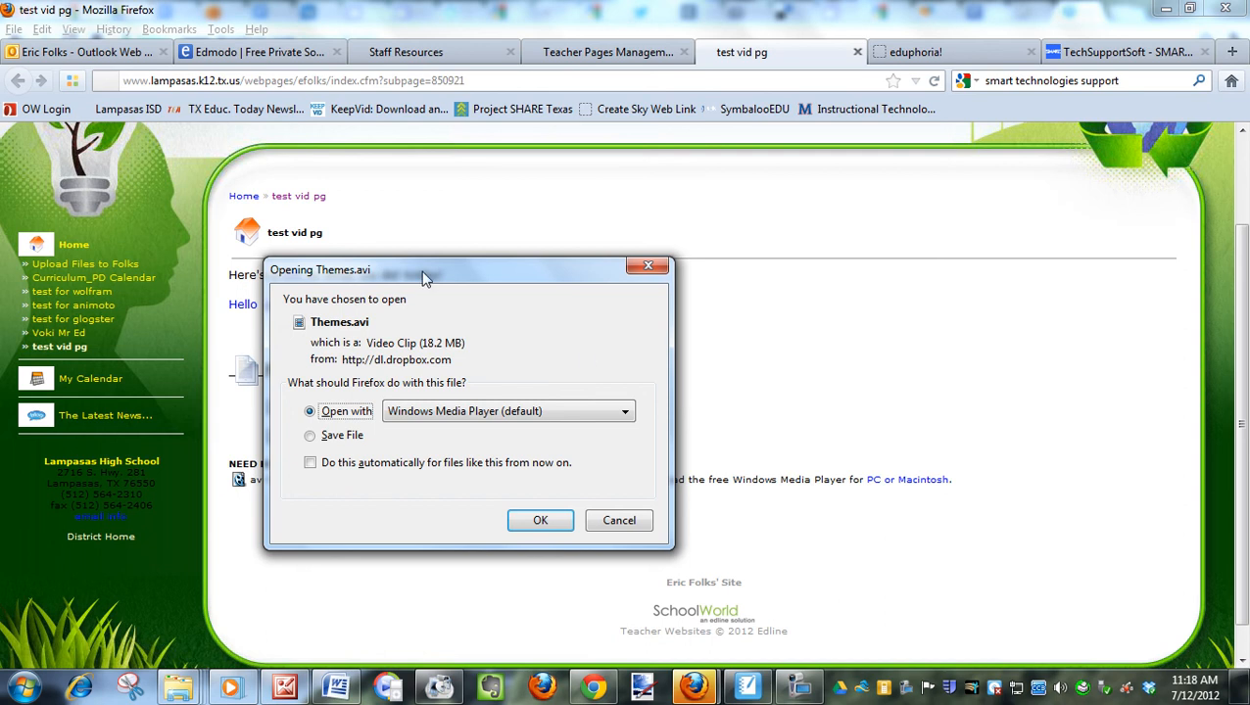
drag(423, 278, 572, 233)
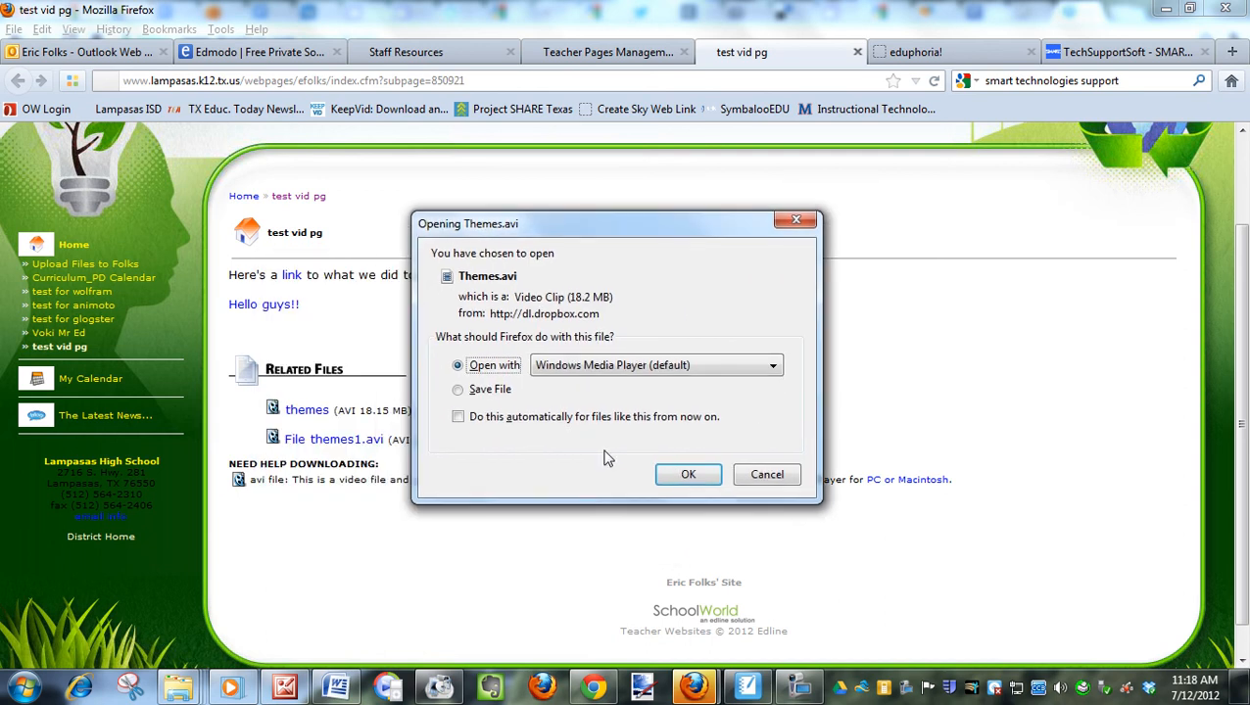
click(765, 477)
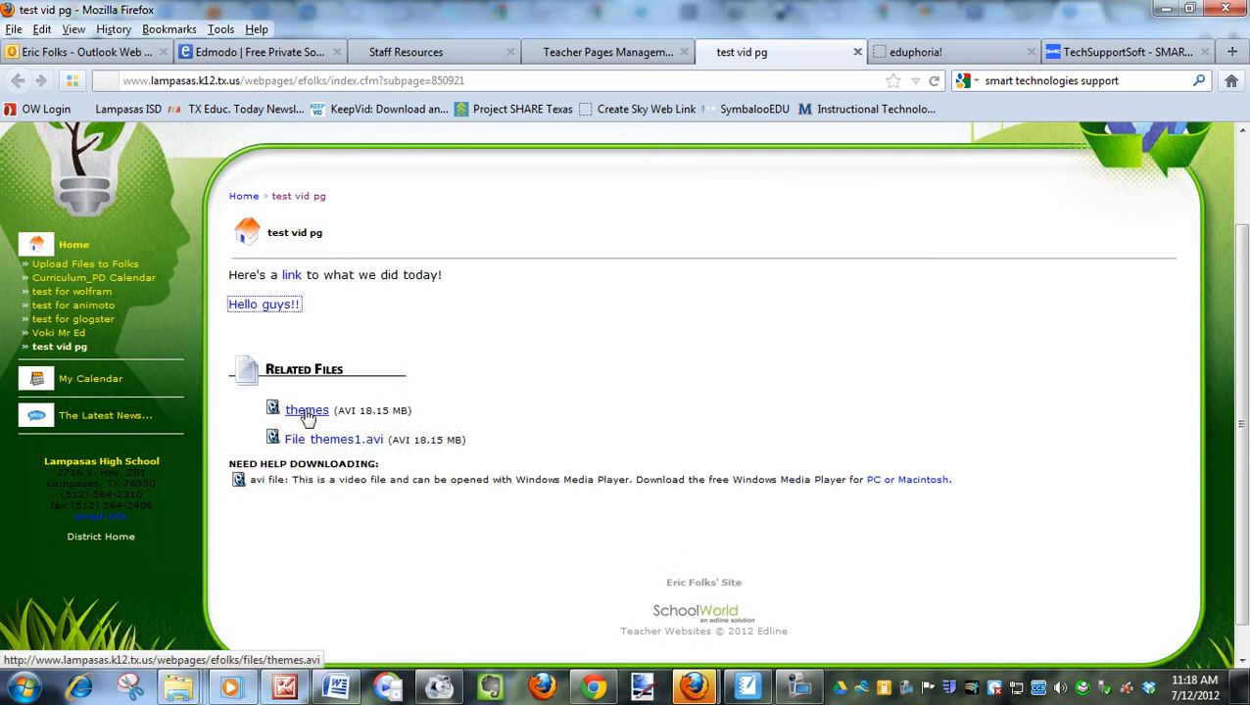